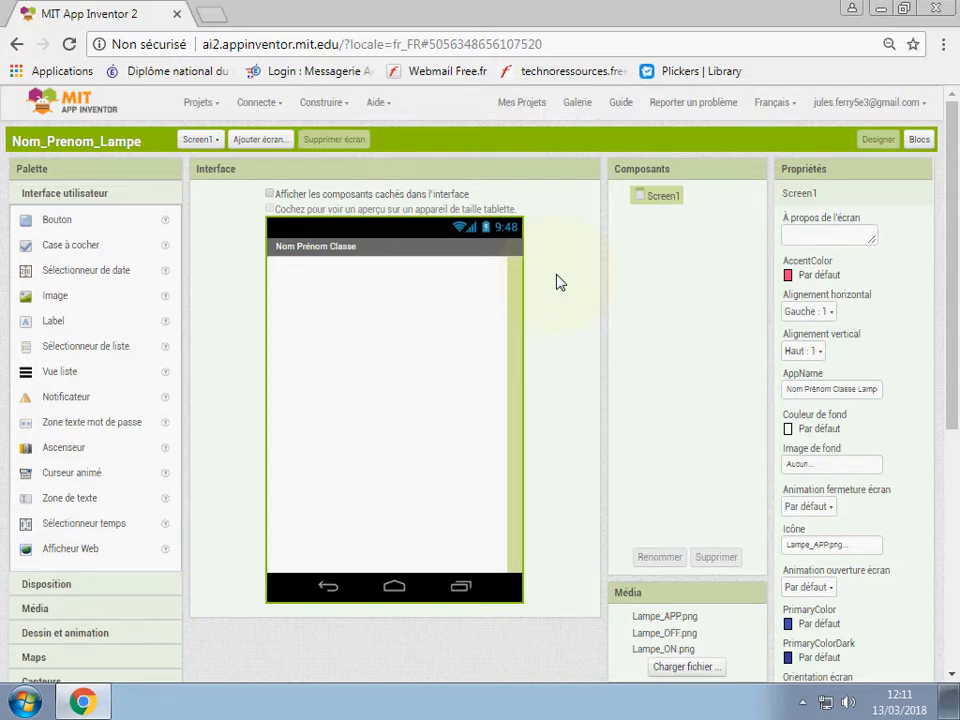
Save the Nom_Prenom_Lampe project
{"action": "left_click", "coordinate": [211, 106]}
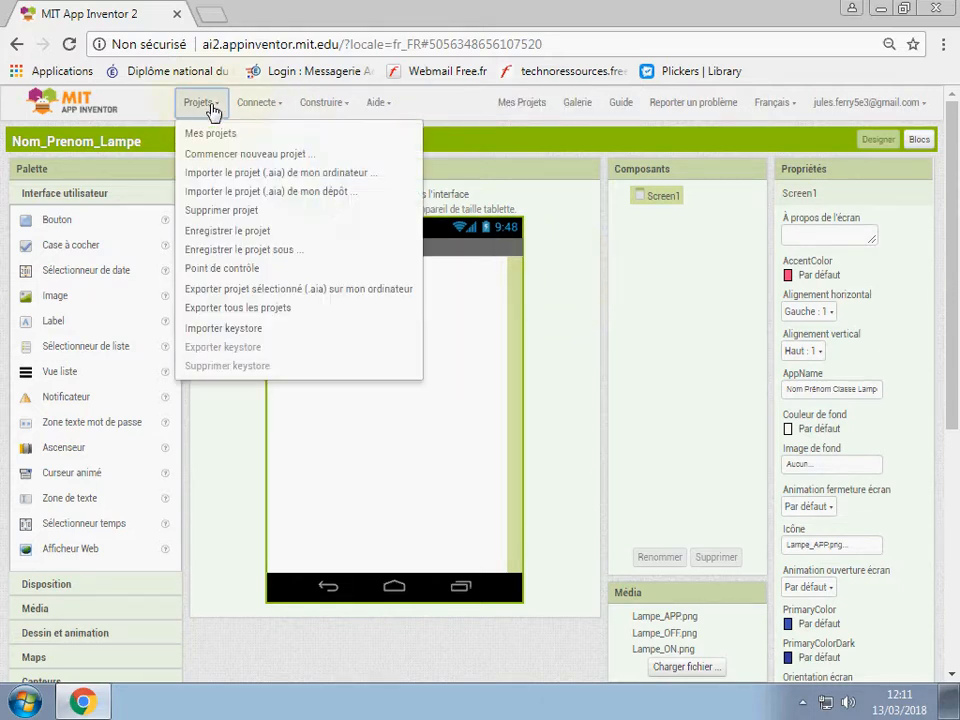
{"action": "left_click", "coordinate": [252, 235]}
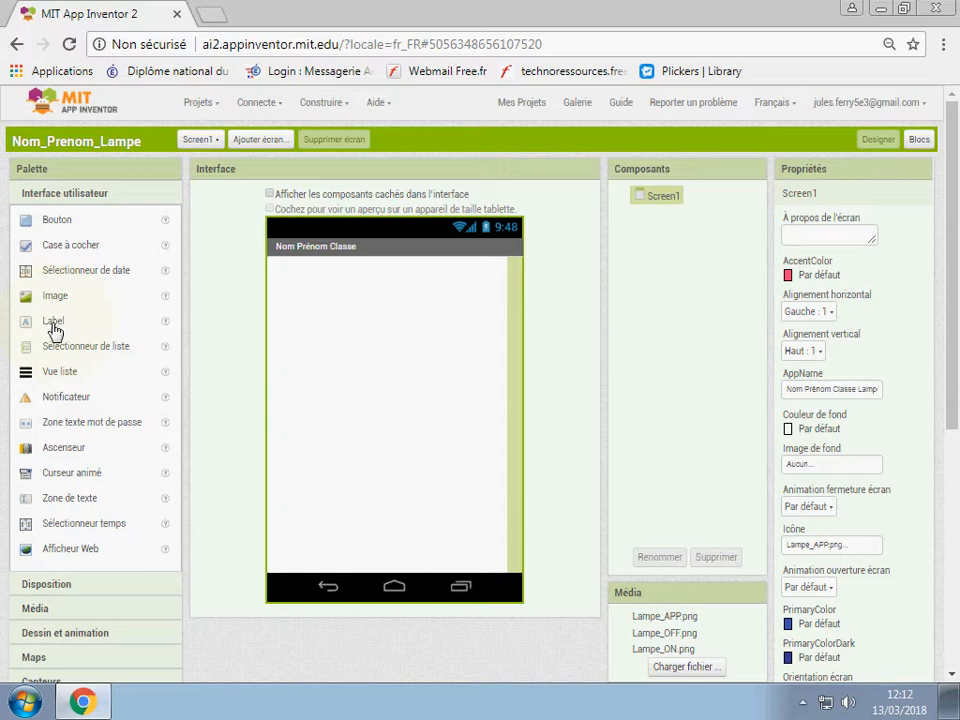
Add a Label component from the Interface utilisateur category to the empty Screen1
{"action": "left_click", "coordinate": [66, 586]}
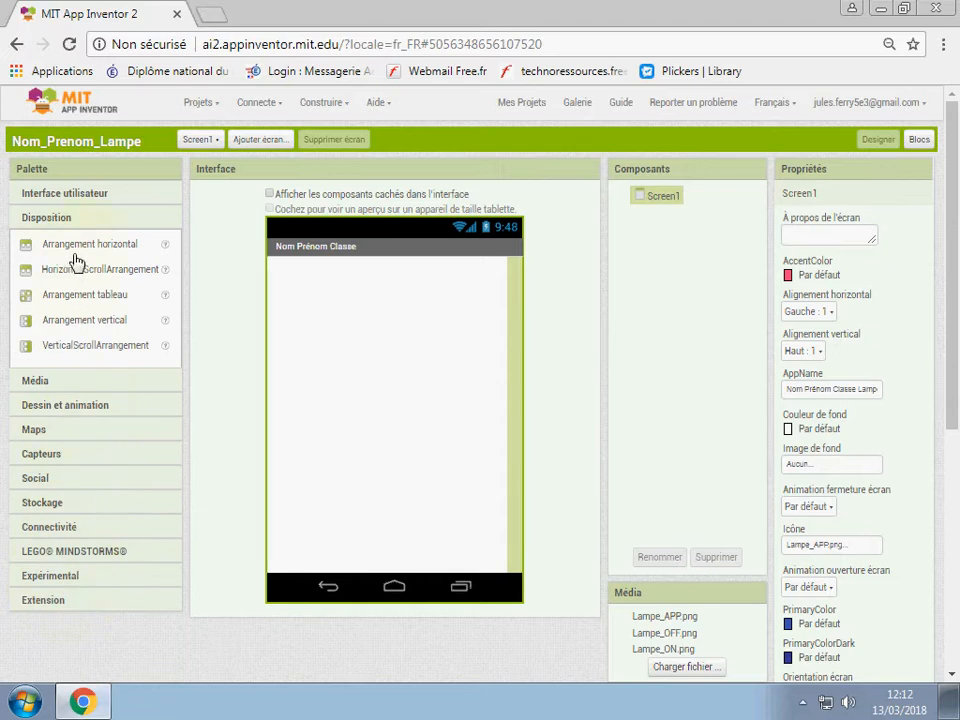
{"action": "left_click", "coordinate": [68, 381]}
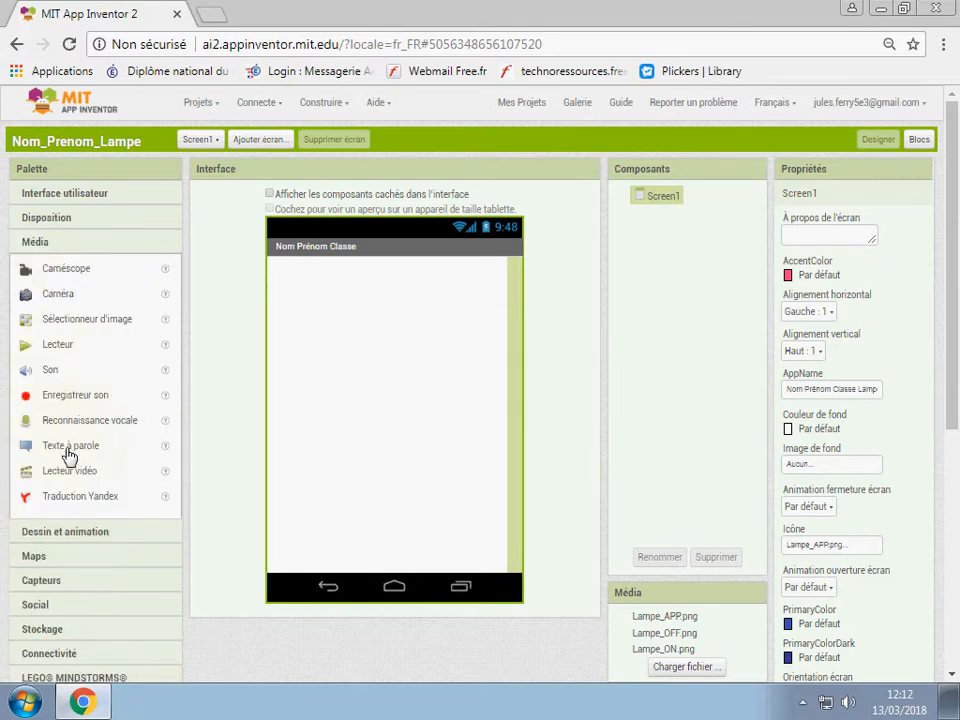
{"action": "left_click", "coordinate": [62, 580]}
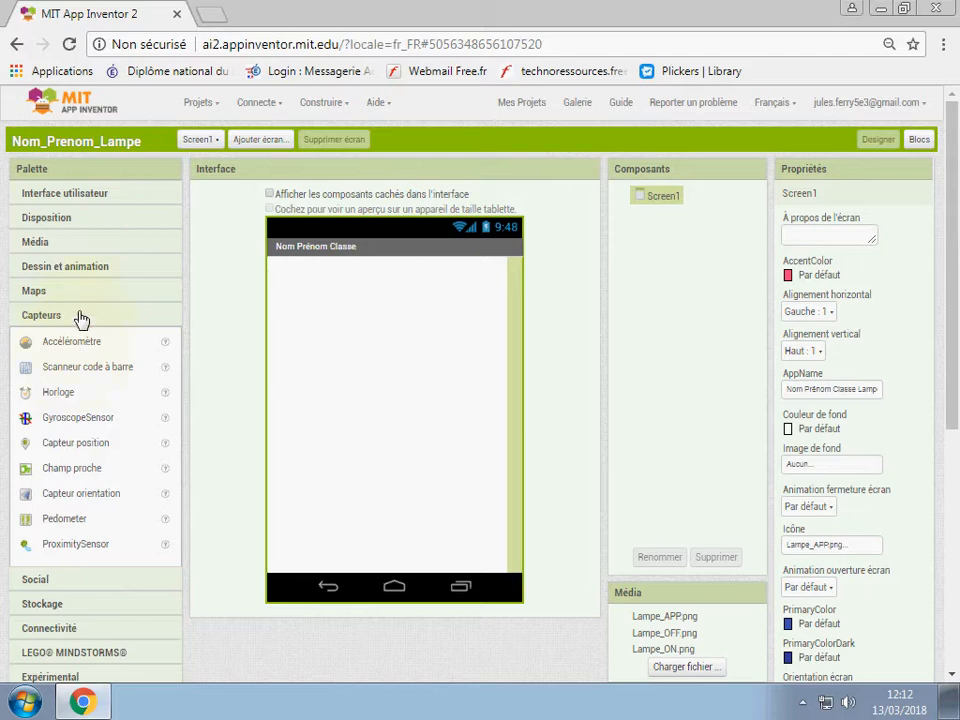
{"action": "left_click", "coordinate": [68, 196]}
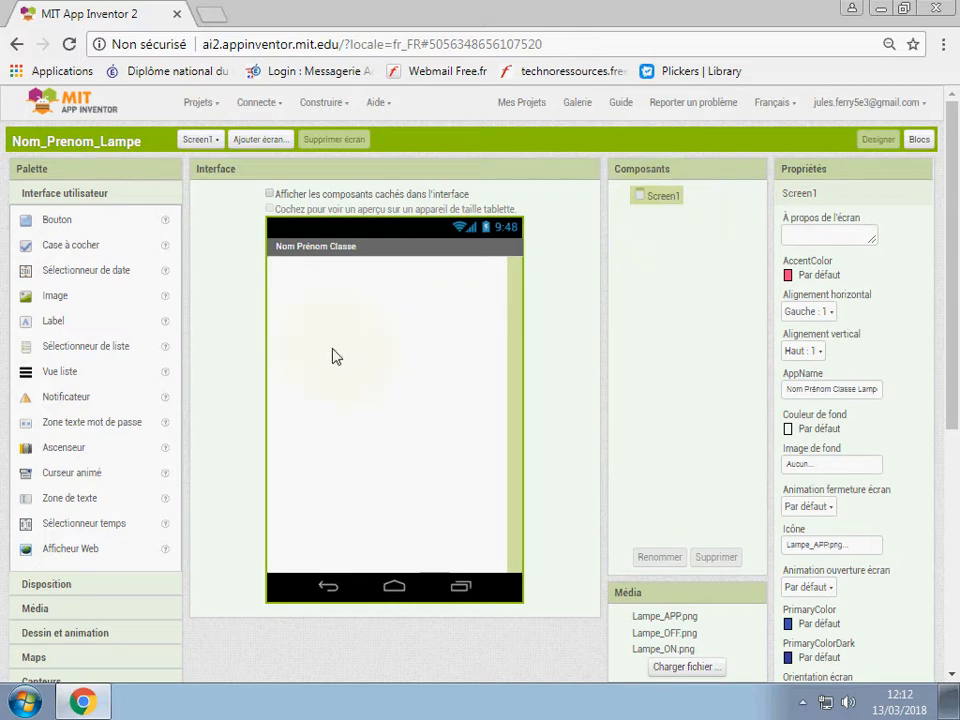
{"action": "left_click_drag", "start_coordinate": [52, 323], "coordinate": [390, 284]}
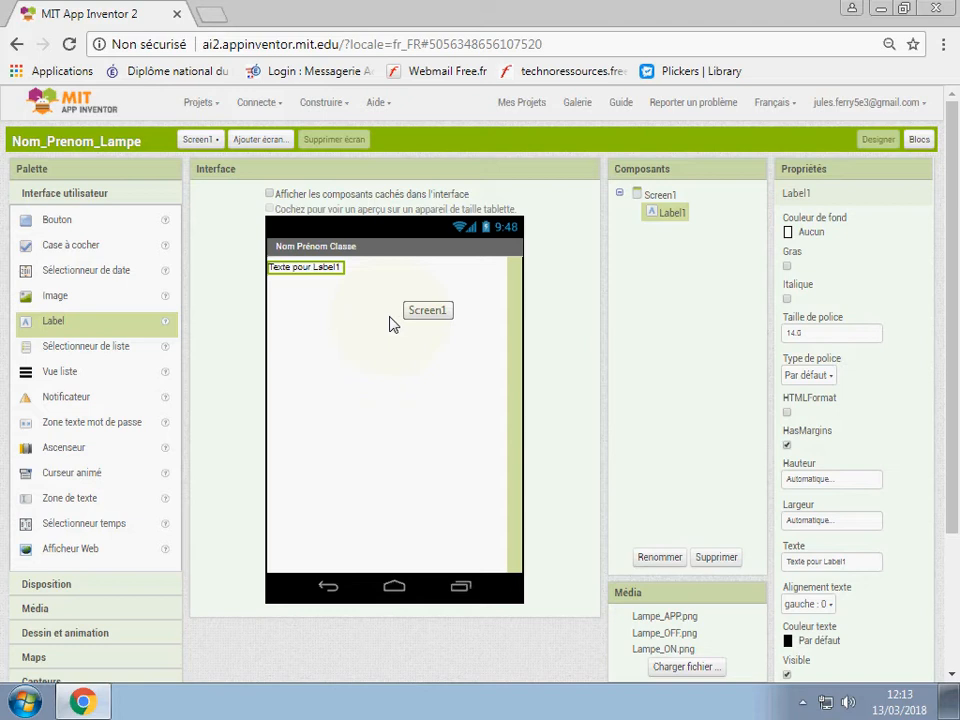
Examine the built-in Contrôle, Logique, Math, Texte and Variables blocks and the Label1 blocks in the block editor
{"action": "left_click", "coordinate": [921, 143]}
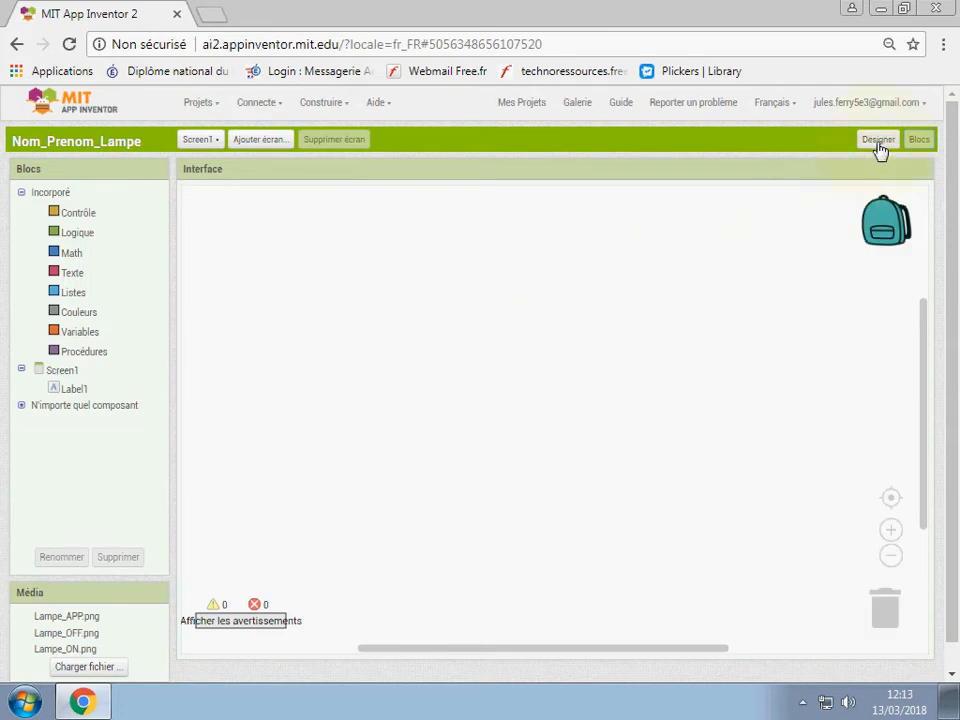
{"action": "left_click", "coordinate": [879, 146]}
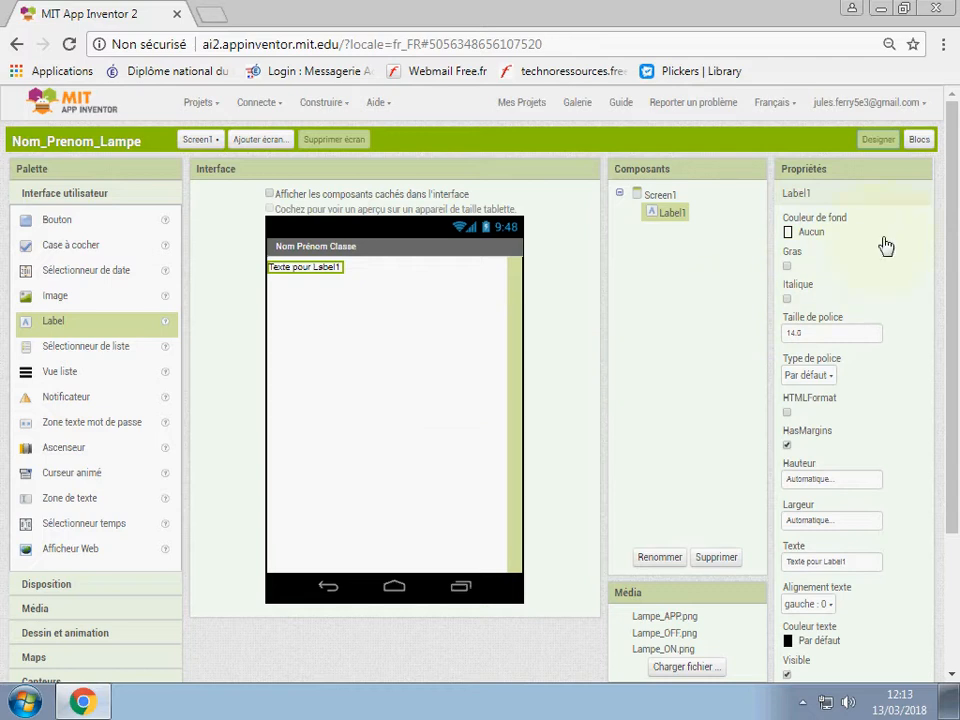
{"action": "left_click", "coordinate": [920, 142]}
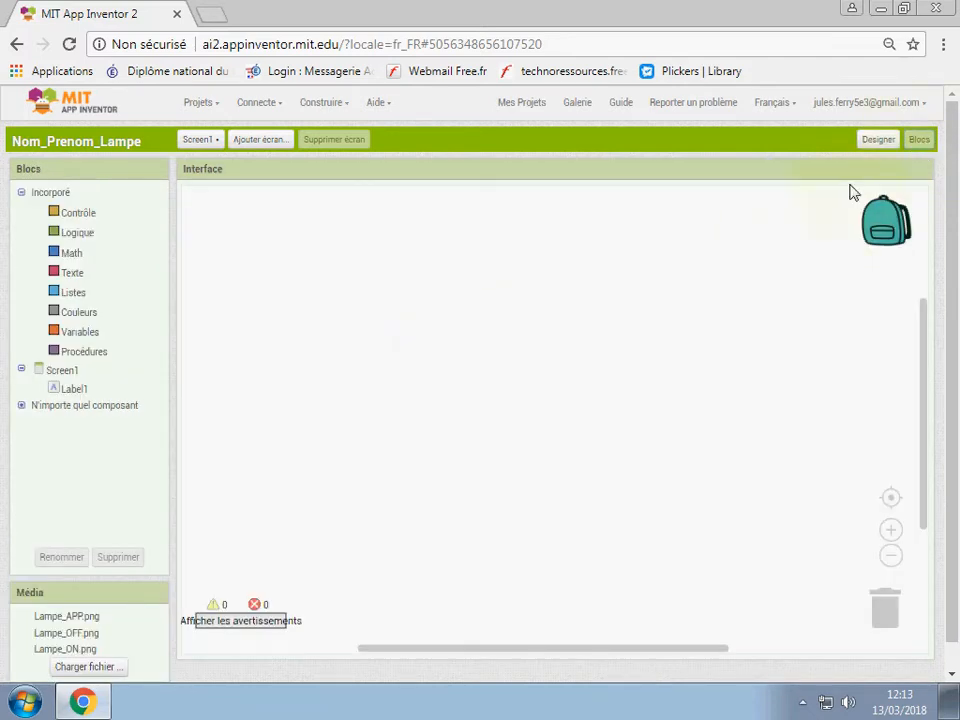
{"action": "left_click", "coordinate": [80, 214]}
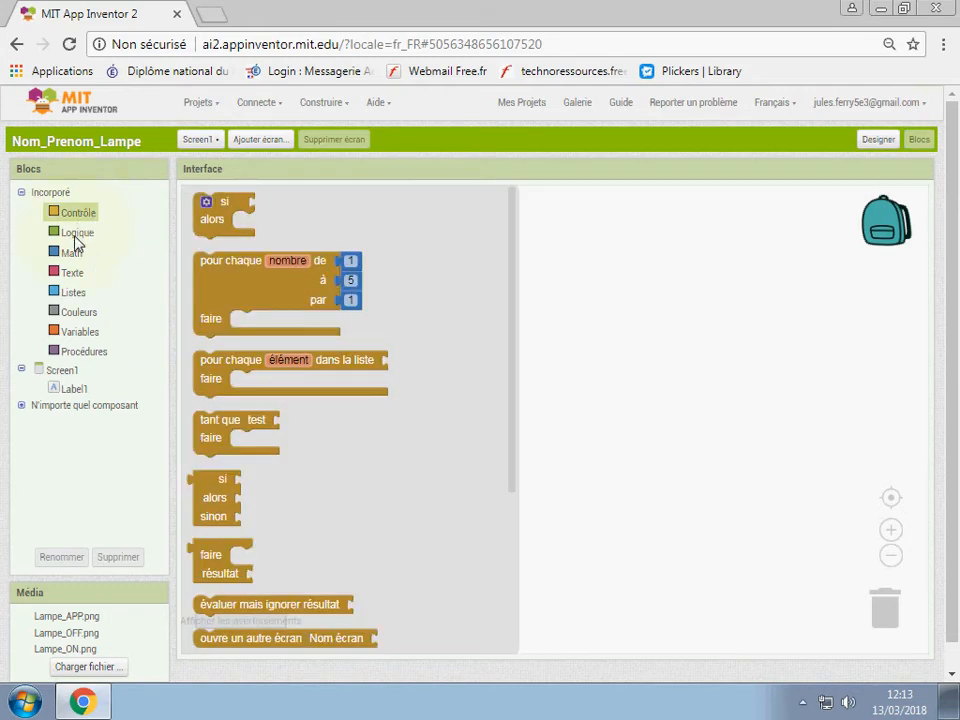
{"action": "left_click", "coordinate": [76, 240]}
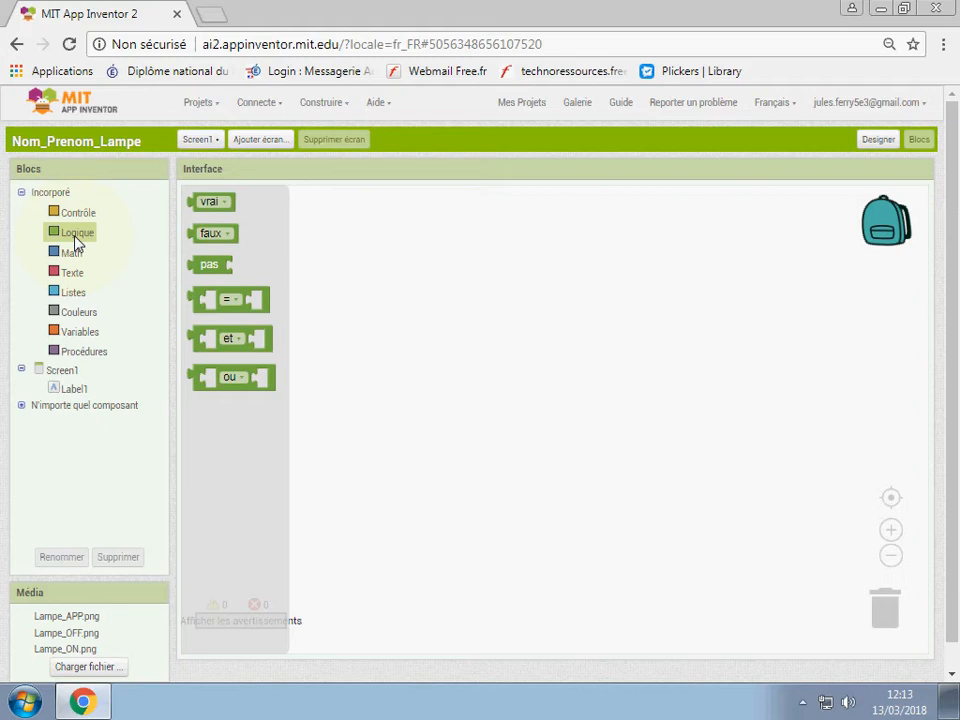
{"action": "left_click", "coordinate": [71, 254]}
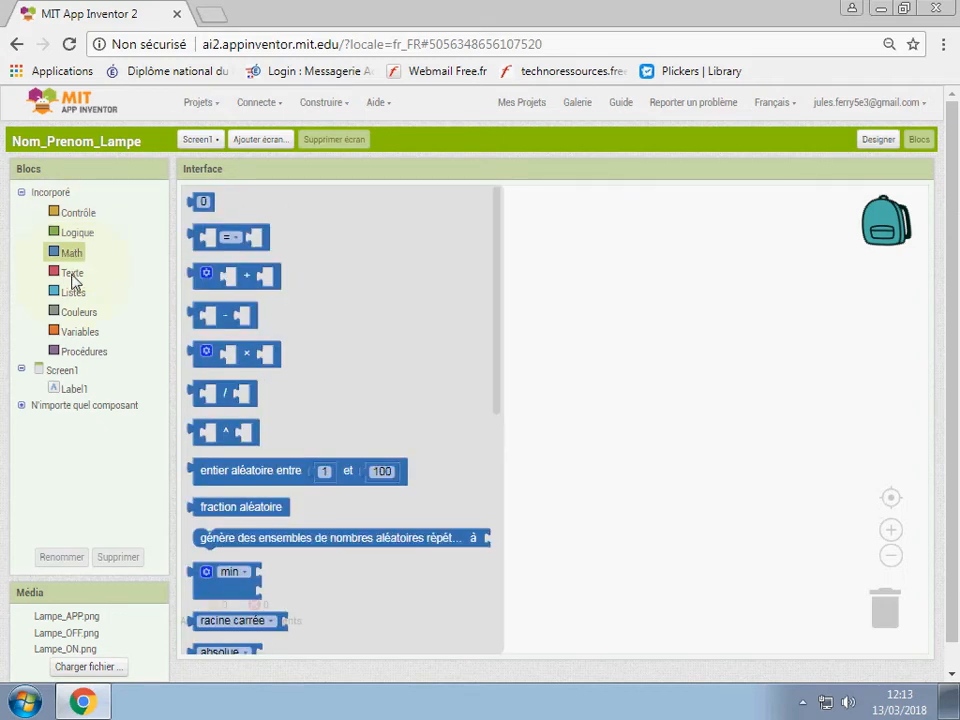
{"action": "left_click", "coordinate": [72, 276]}
{"action": "left_click", "coordinate": [77, 215]}
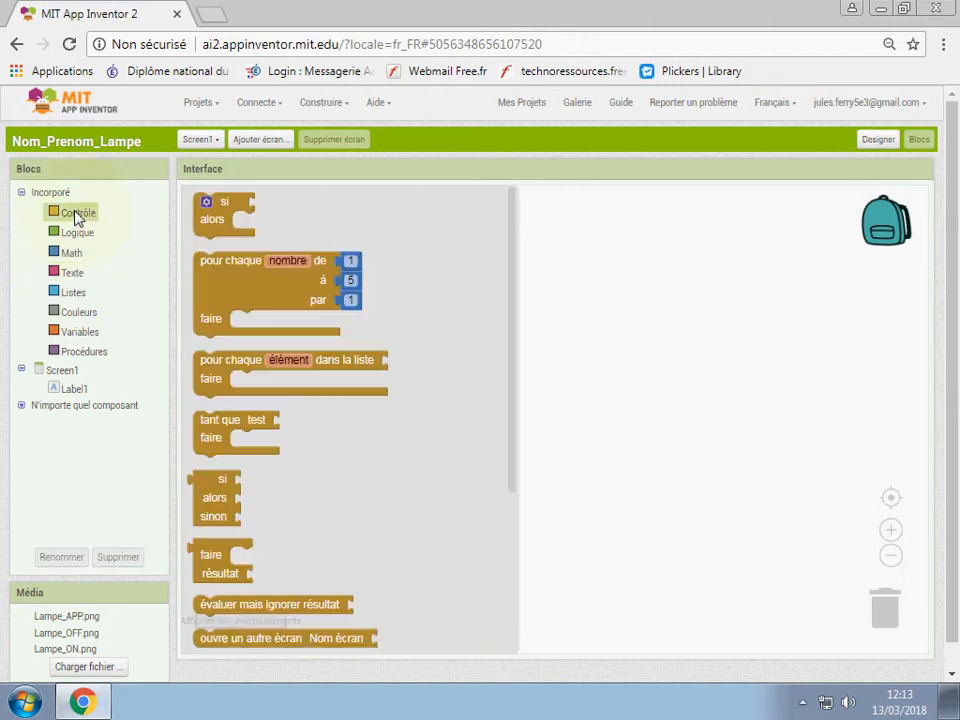
{"action": "left_click", "coordinate": [78, 332]}
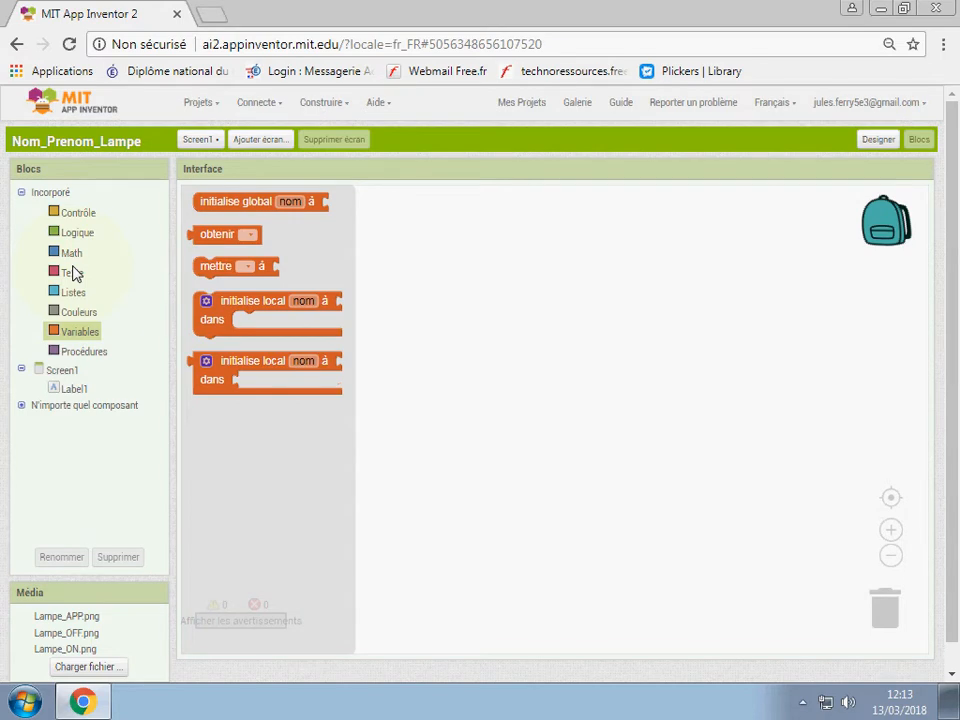
{"action": "left_click", "coordinate": [73, 390]}
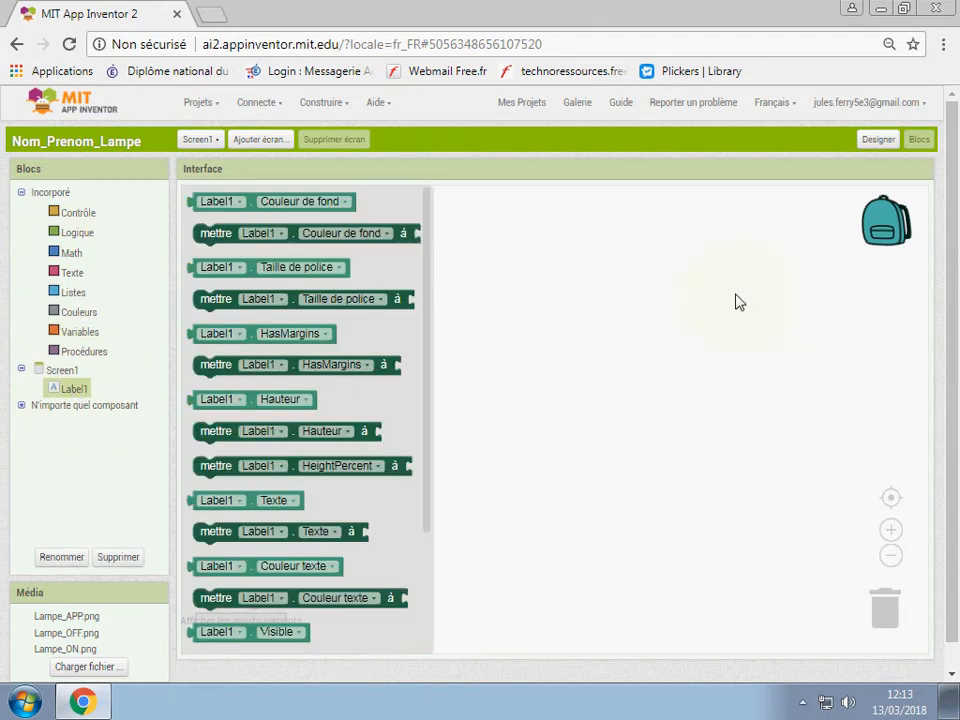
Compare Label1 in the designer and the block editor, examining its property blocks and the Couleurs blocks
{"action": "left_click", "coordinate": [877, 143]}
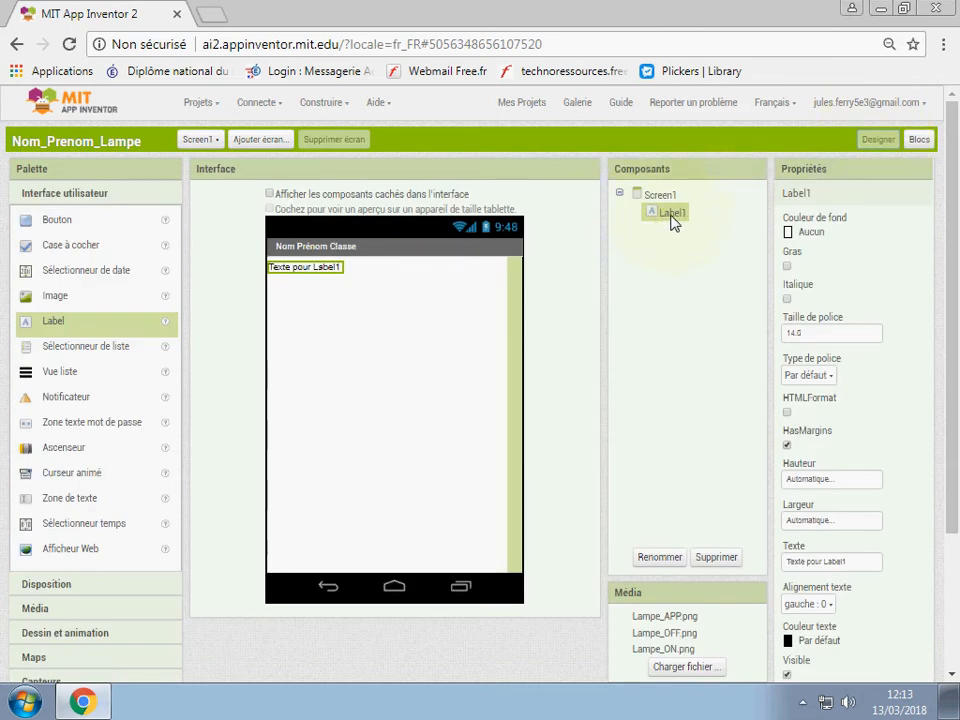
{"action": "left_click", "coordinate": [920, 142]}
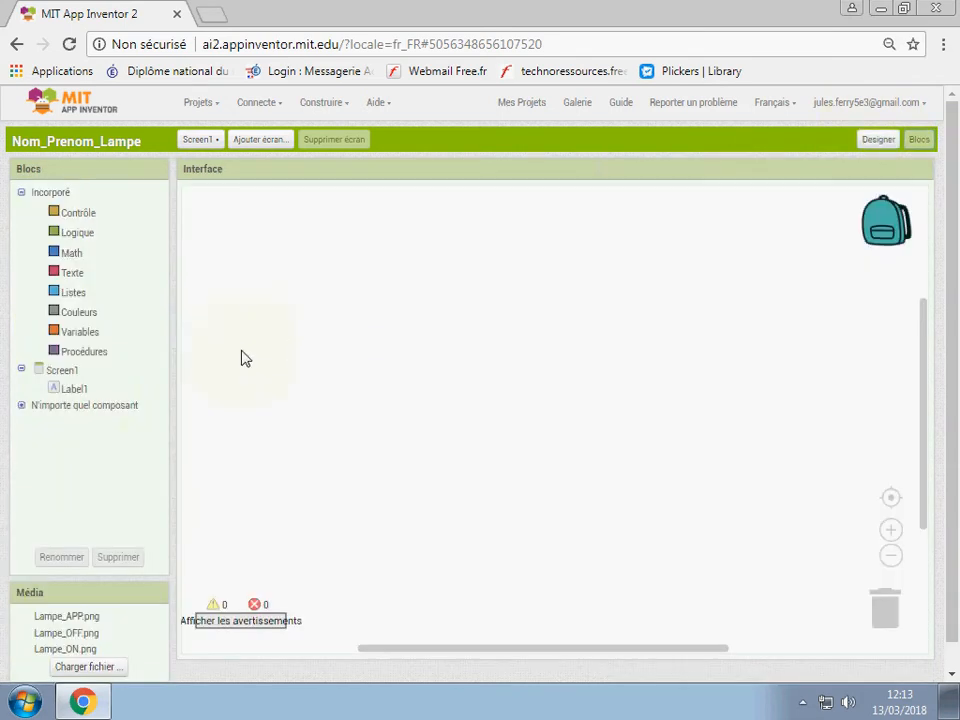
{"action": "left_click", "coordinate": [74, 389]}
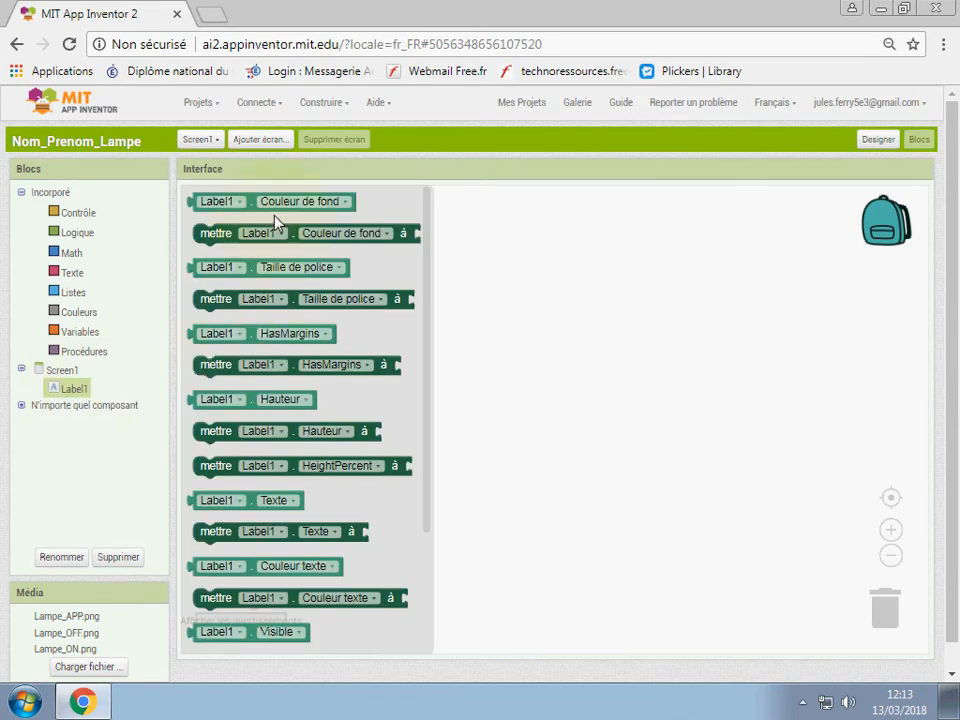
{"action": "scroll", "coordinate": [292, 398], "scroll_direction": "down", "scroll_amount": 3}
{"action": "scroll", "coordinate": [290, 400], "scroll_direction": "up", "scroll_amount": 3}
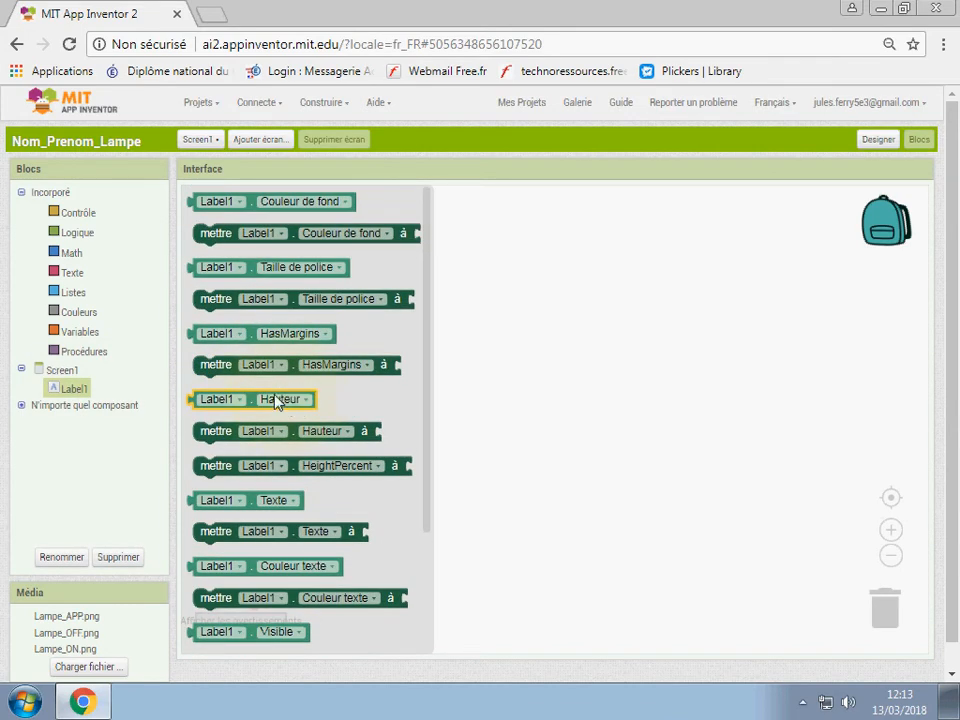
{"action": "left_click", "coordinate": [82, 313]}
{"action": "scroll", "coordinate": [267, 355], "scroll_direction": "down", "scroll_amount": 1}
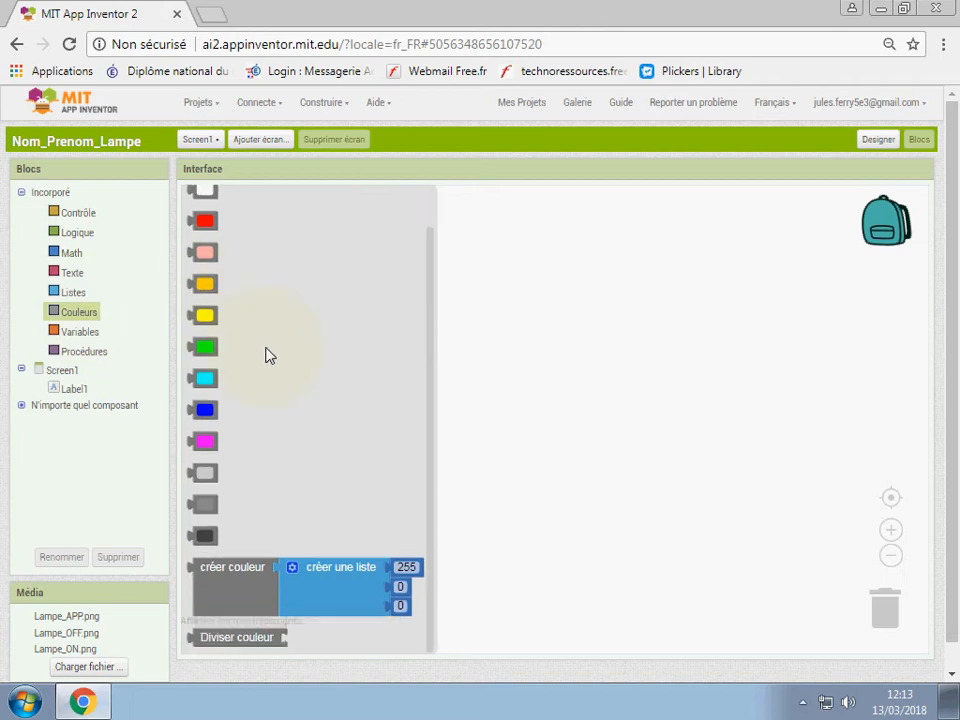
{"action": "scroll", "coordinate": [267, 355], "scroll_direction": "up", "scroll_amount": 1}
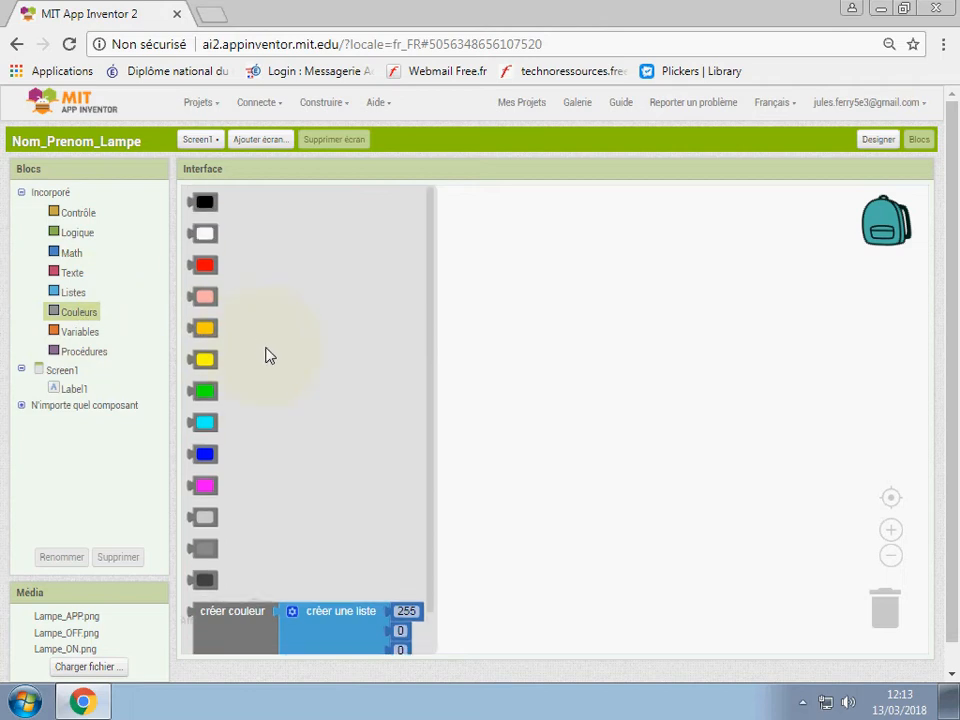
{"action": "left_click", "coordinate": [875, 148]}
{"action": "left_click", "coordinate": [401, 362]}
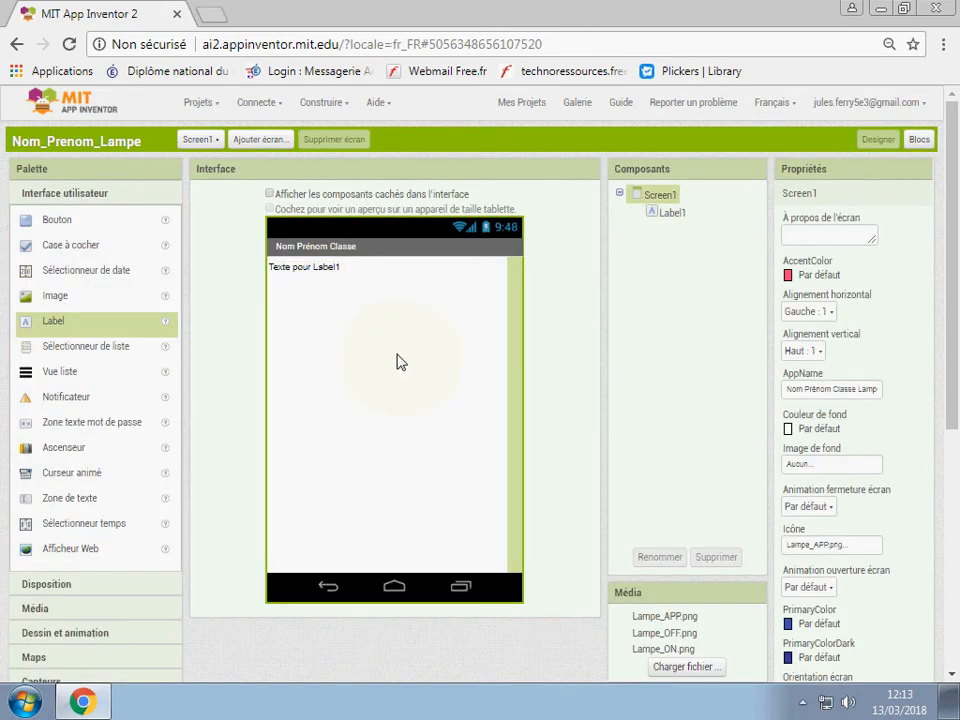
{"action": "left_click", "coordinate": [333, 270]}
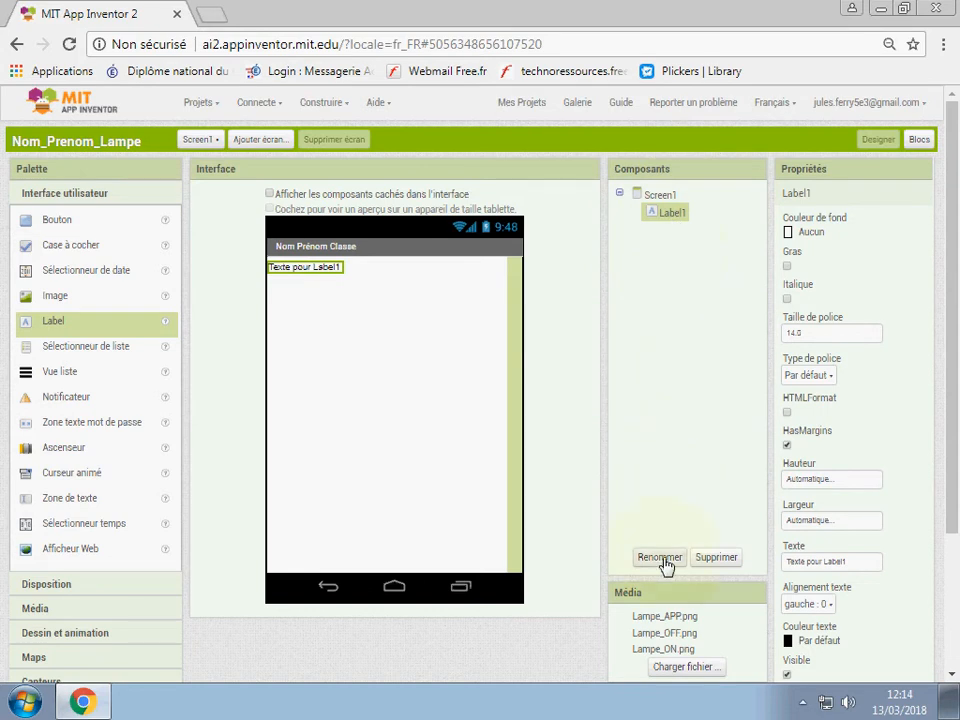
{"action": "left_click", "coordinate": [918, 140]}
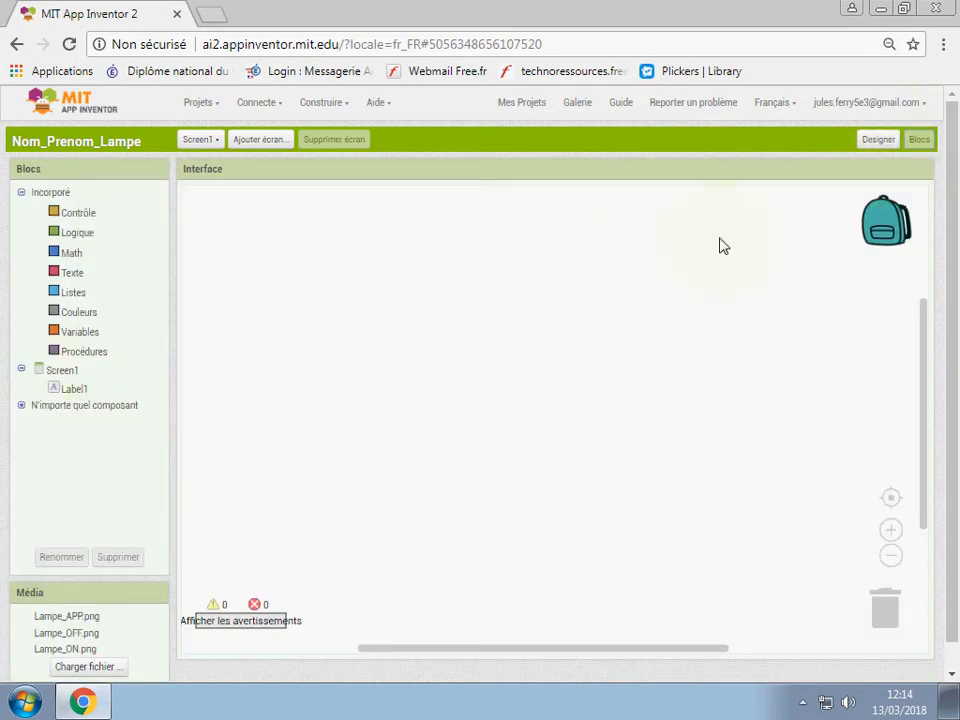
{"action": "left_click", "coordinate": [878, 140]}
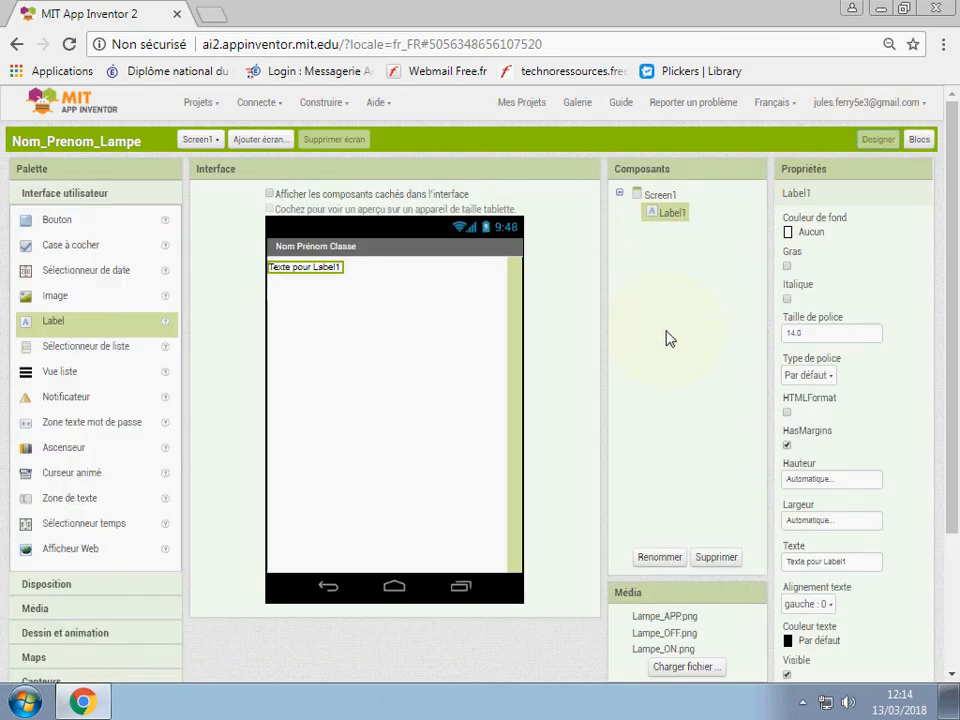
{"action": "left_click", "coordinate": [918, 140]}
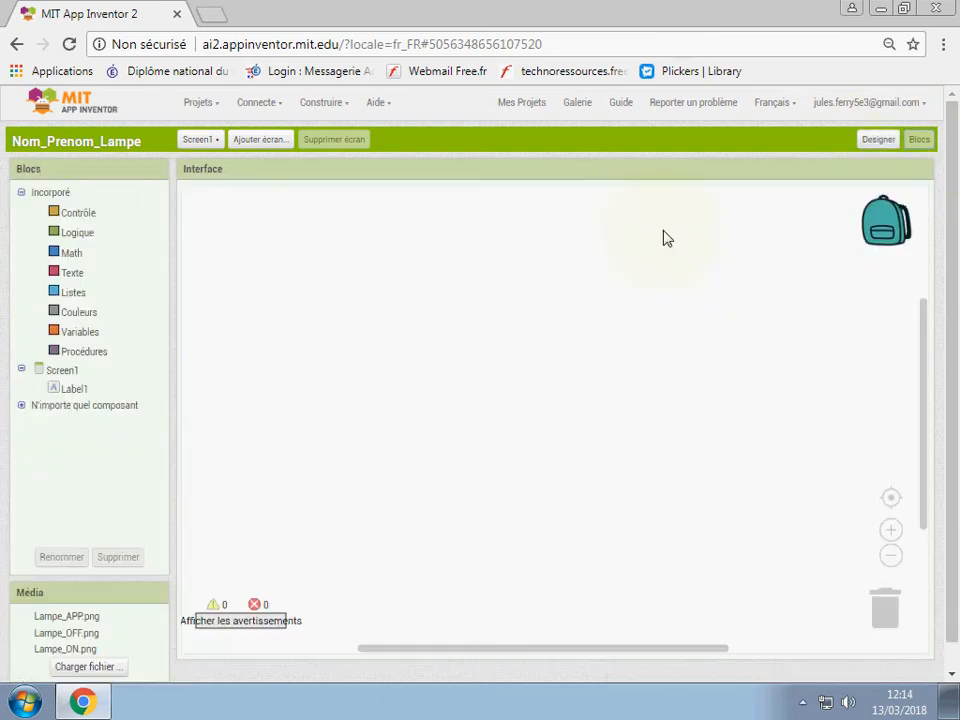
{"action": "left_click", "coordinate": [78, 390]}
Rename the Label1 component to Titre in the designer and view its blocks in the block editor
{"action": "left_click", "coordinate": [877, 141]}
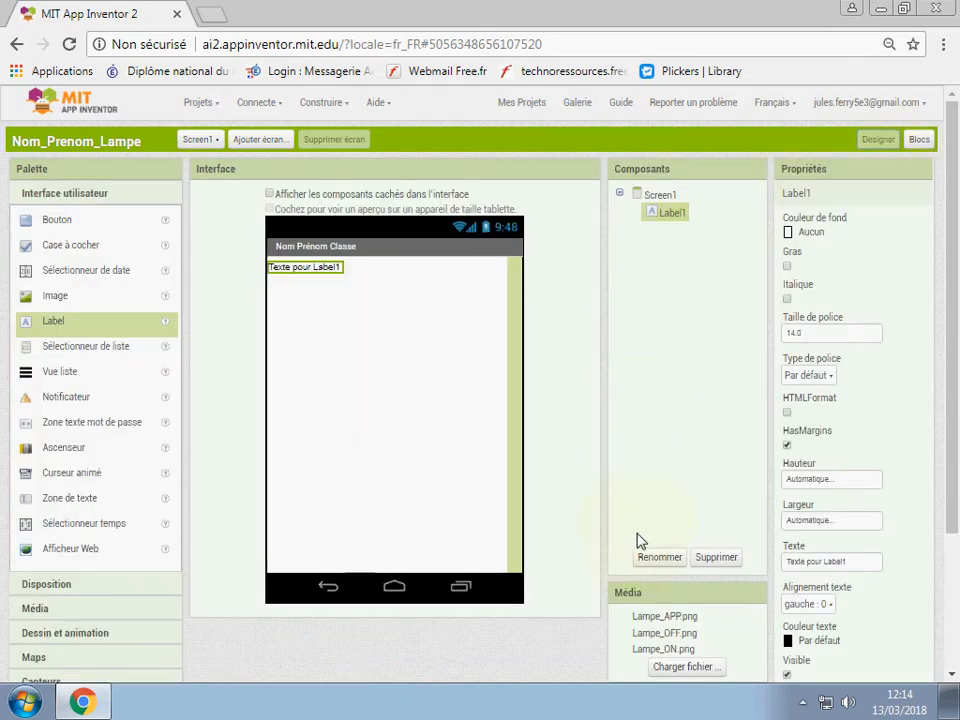
{"action": "left_click", "coordinate": [655, 557]}
{"action": "type", "text": "Titre"}
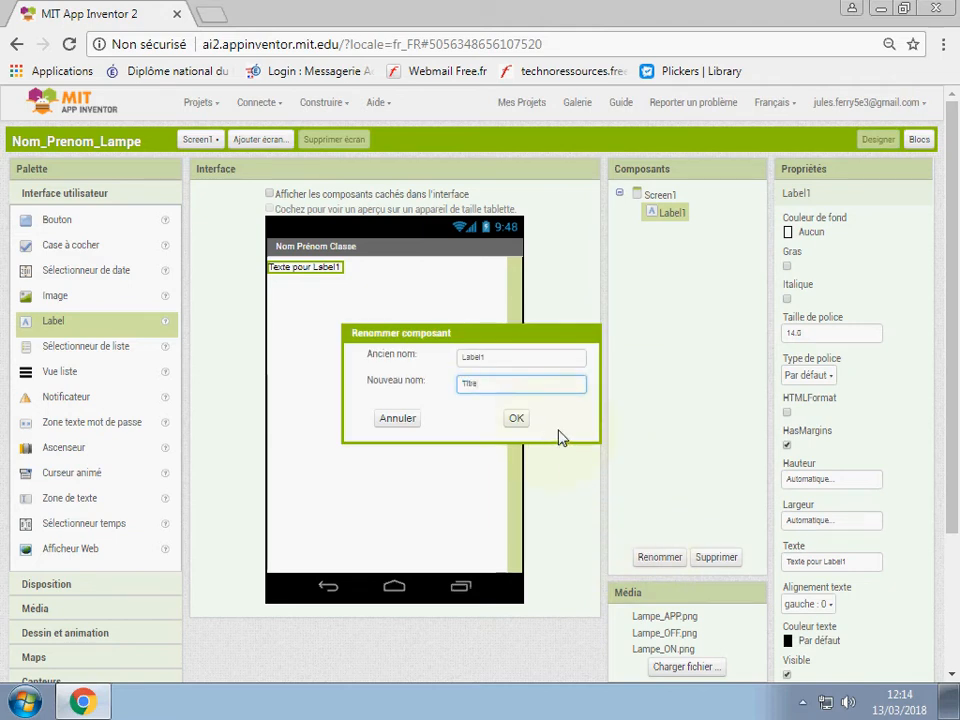
{"action": "left_click", "coordinate": [520, 421]}
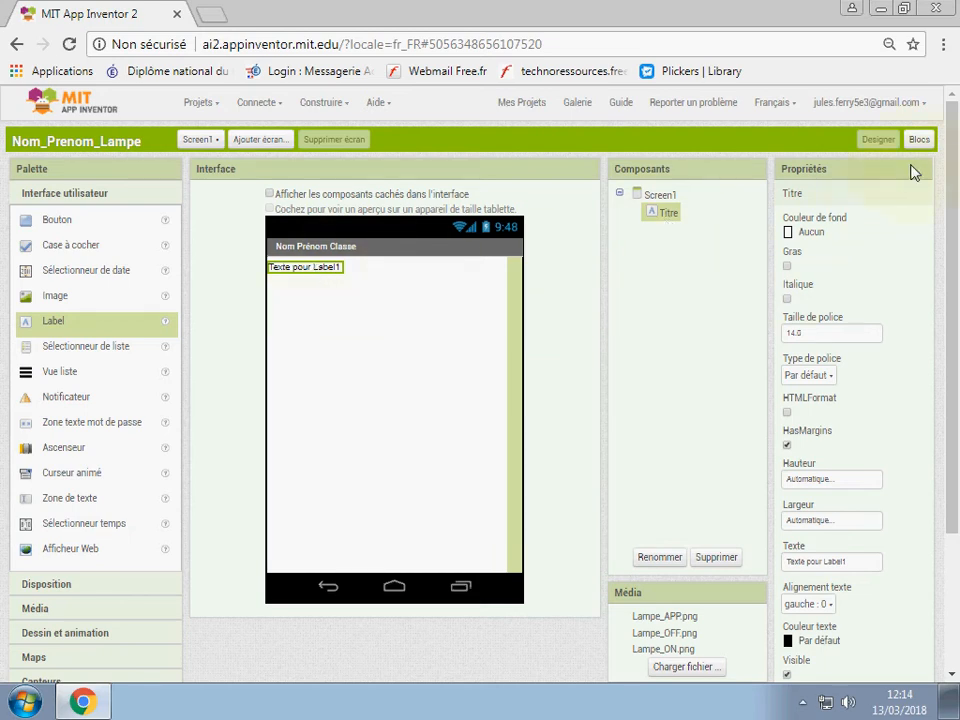
{"action": "left_click", "coordinate": [918, 140]}
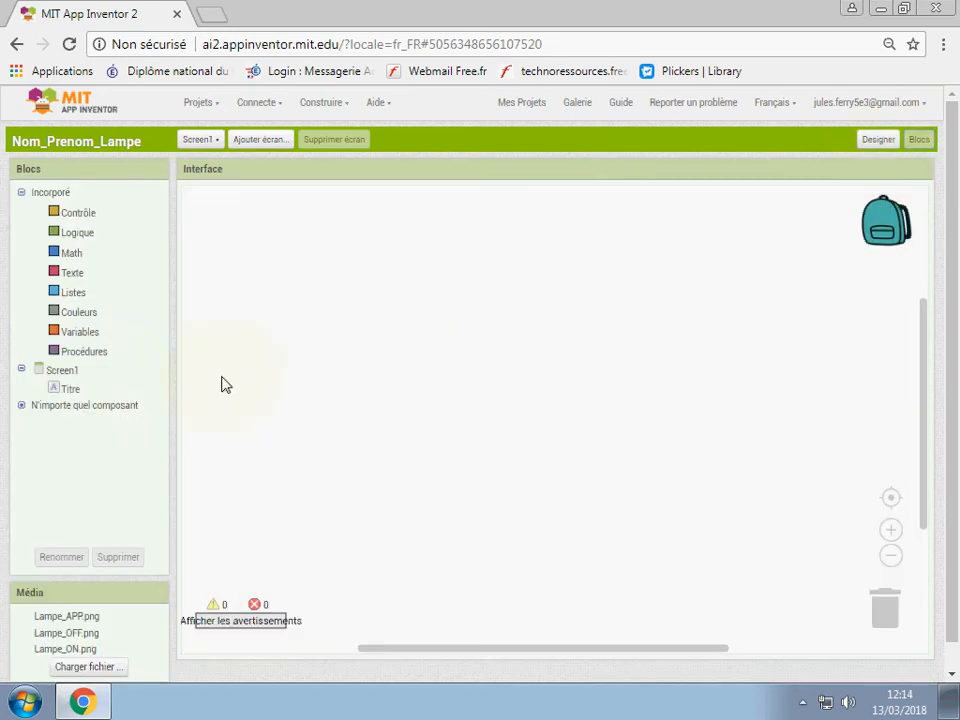
{"action": "left_click", "coordinate": [70, 390]}
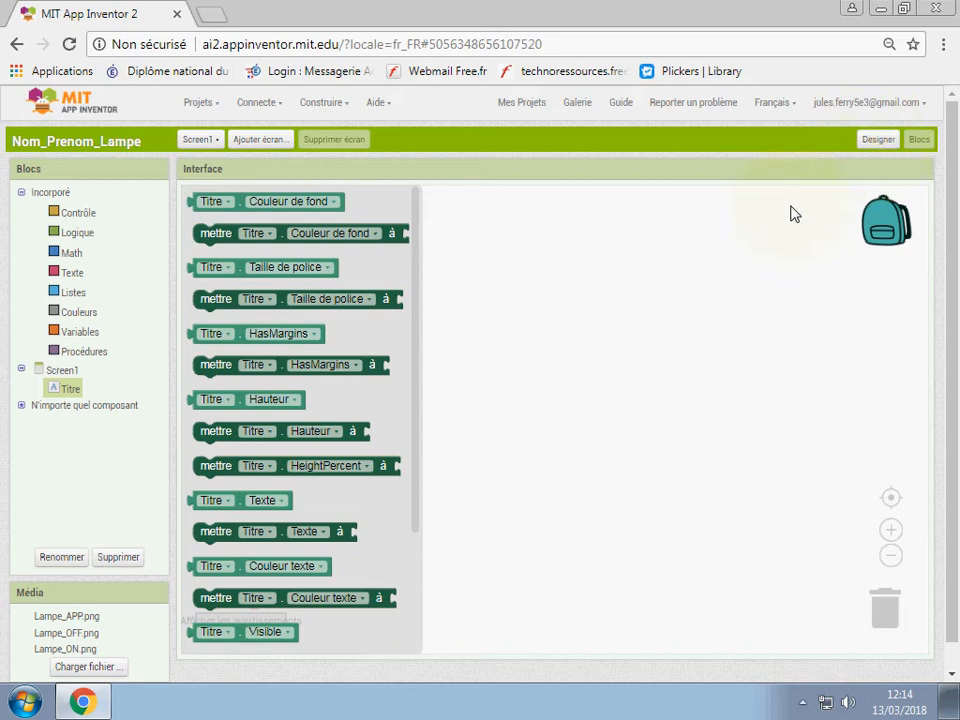
Set the background colour of the Titre label to Jaune in the designer
{"action": "left_click", "coordinate": [878, 143]}
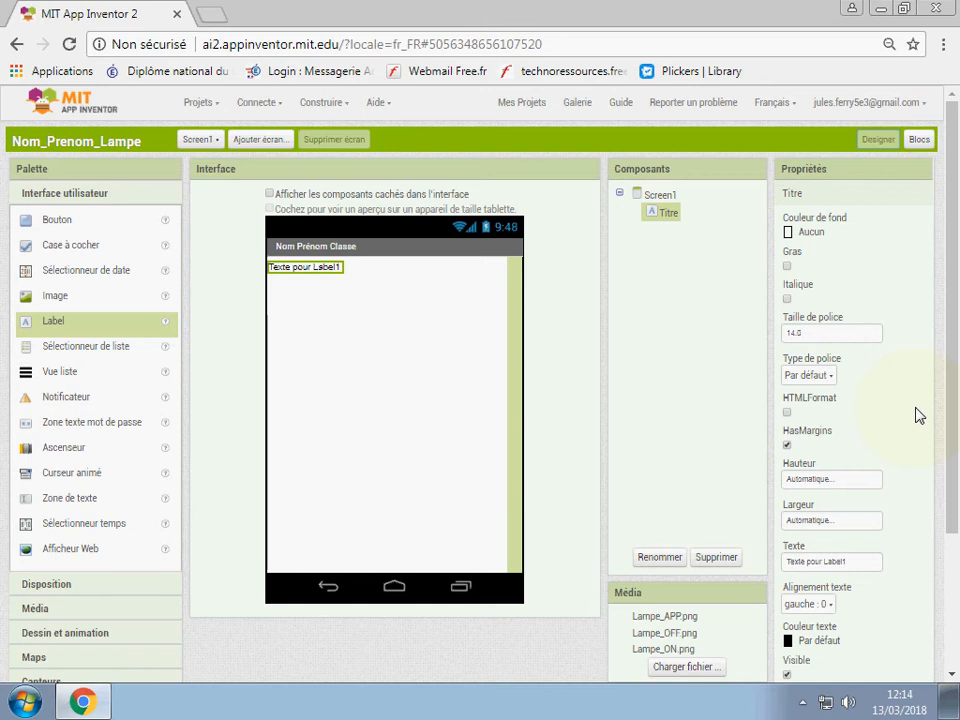
{"action": "left_click", "coordinate": [793, 233]}
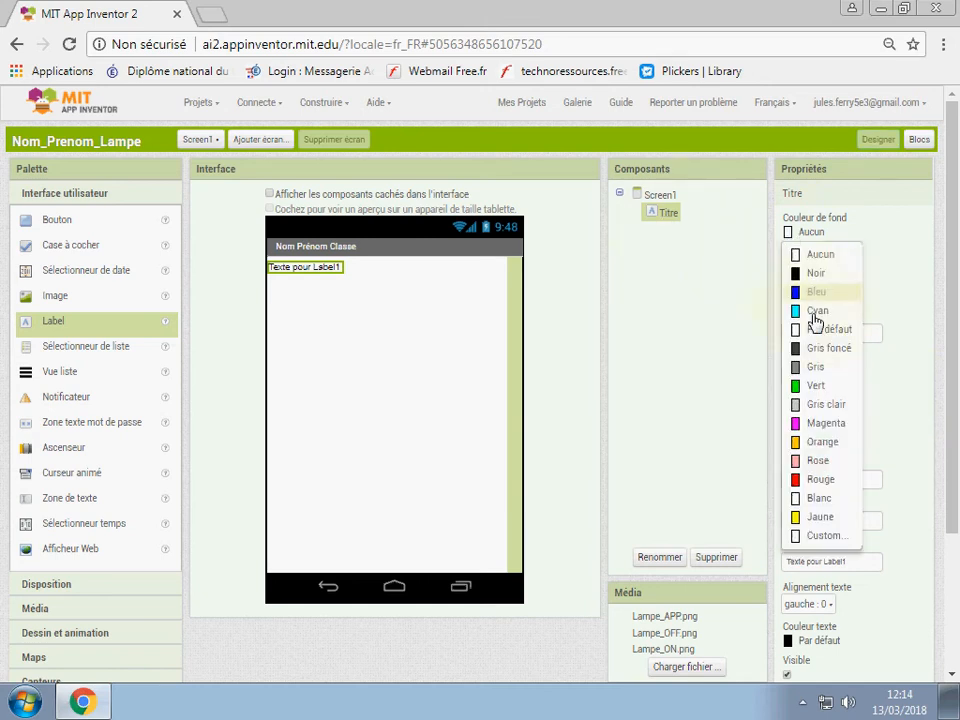
{"action": "left_click", "coordinate": [822, 518]}
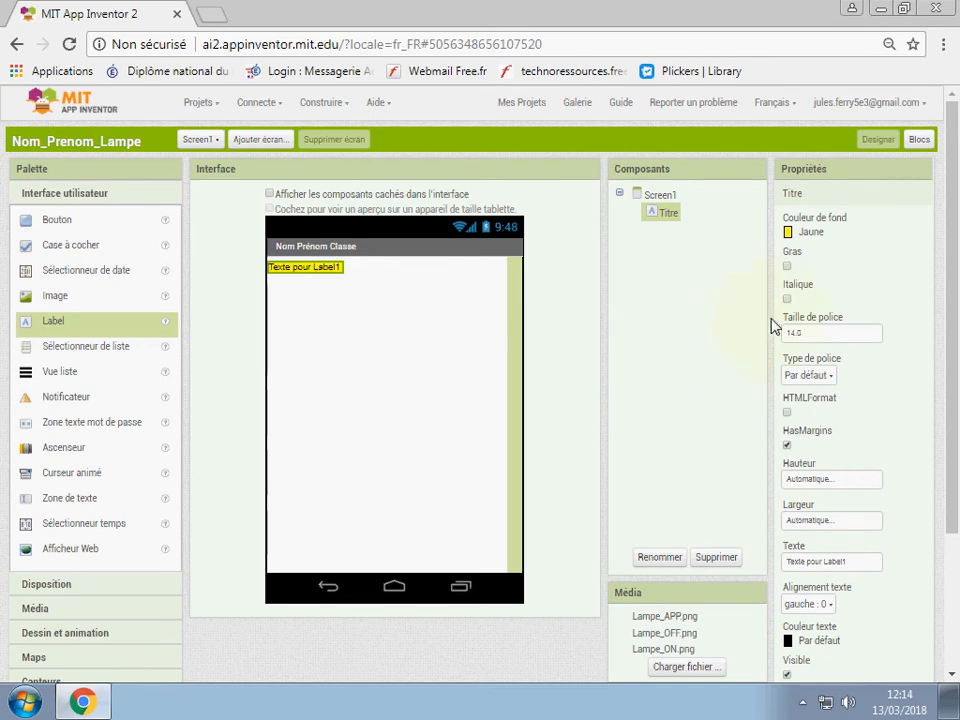
Make the Titre label's text bold, with font size 16 and the sans serif font type
{"action": "left_click", "coordinate": [787, 266]}
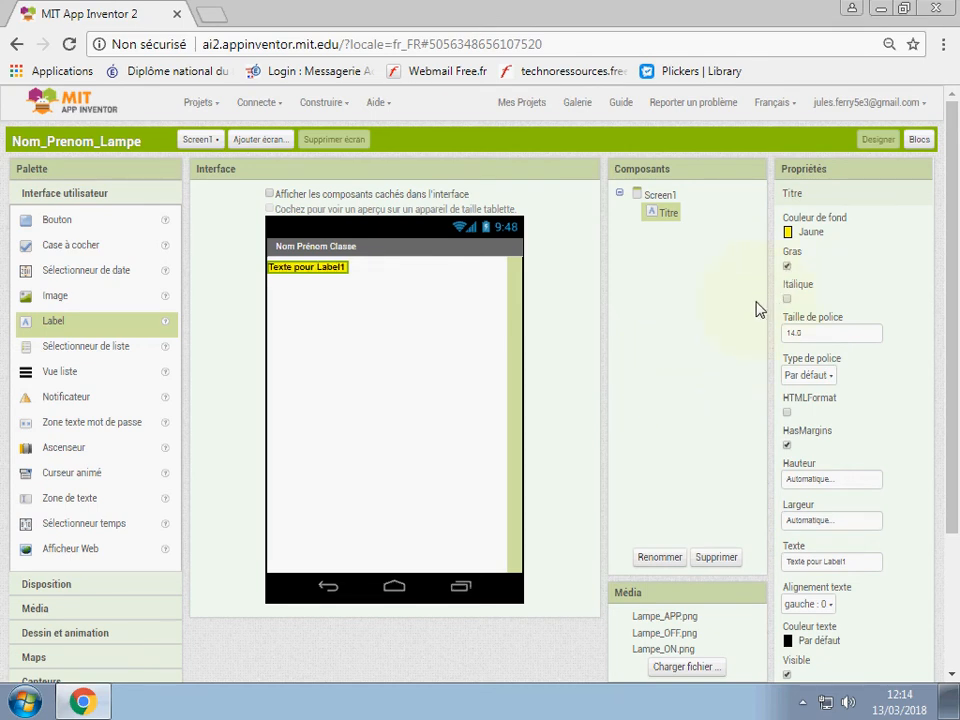
{"action": "left_click", "coordinate": [826, 336]}
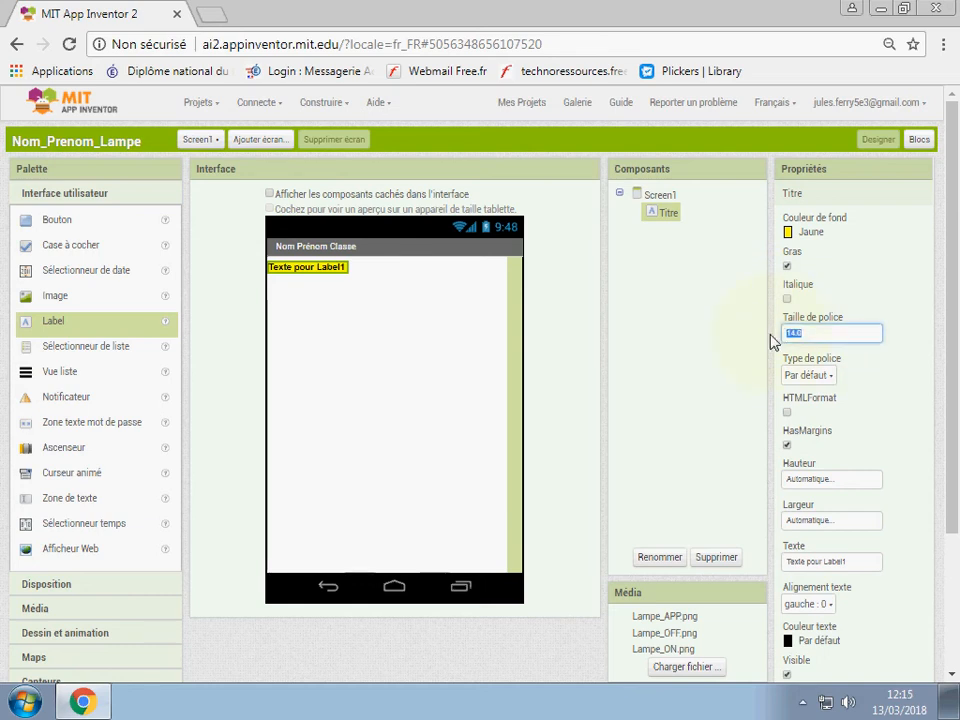
{"action": "key", "text": "Return"}
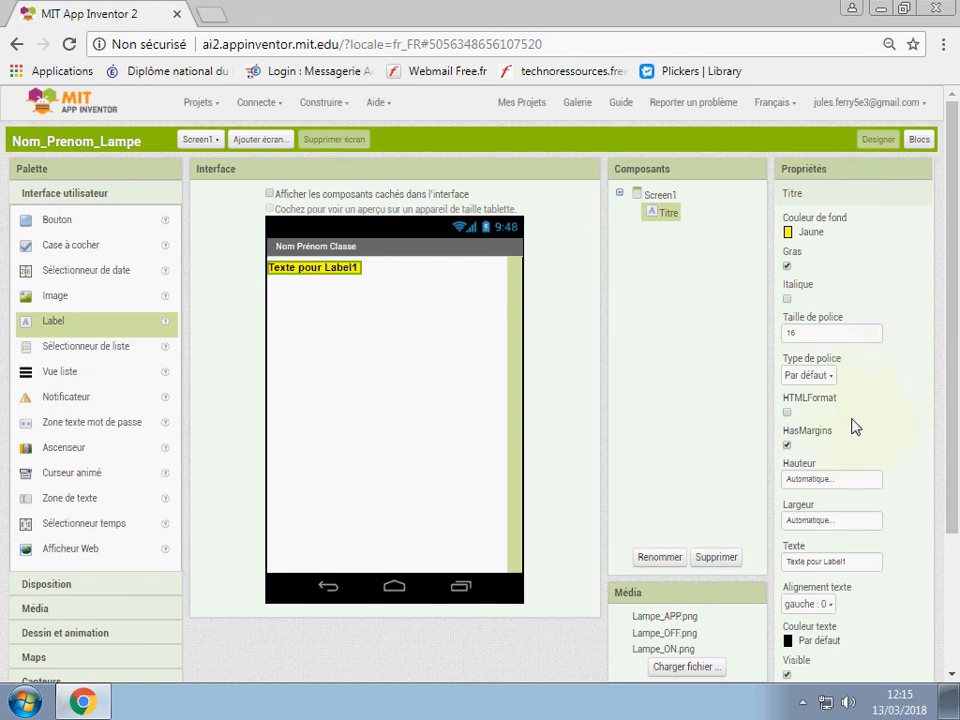
{"action": "left_click", "coordinate": [820, 377]}
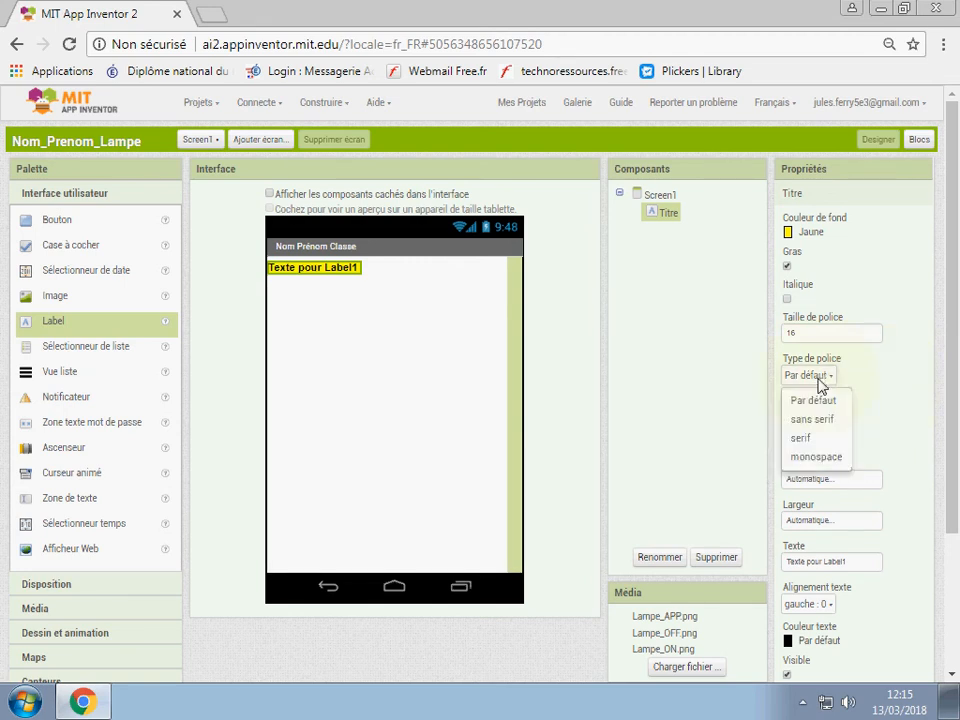
{"action": "left_click", "coordinate": [822, 420]}
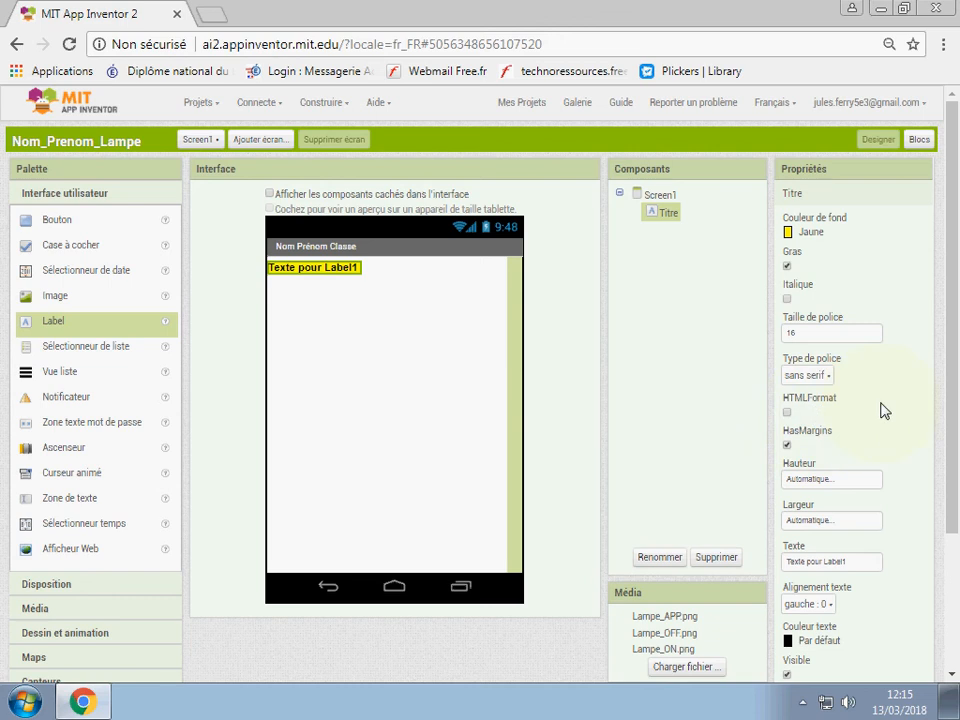
Set the Titre label's height to 15 pixels and its width to 100 percent
{"action": "left_click", "coordinate": [836, 482]}
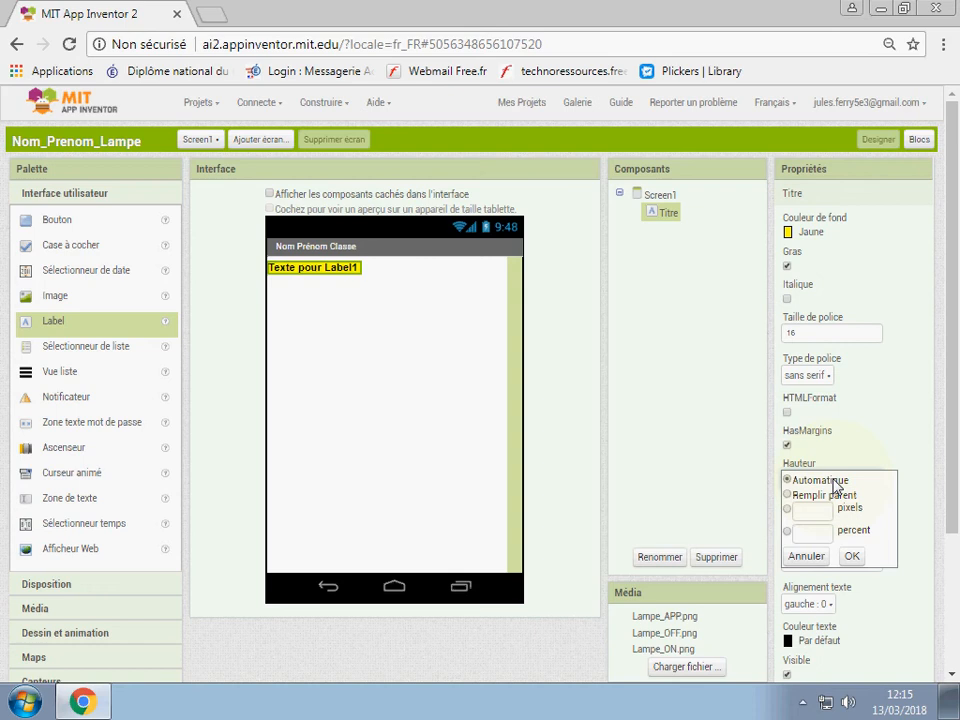
{"action": "left_click", "coordinate": [798, 509]}
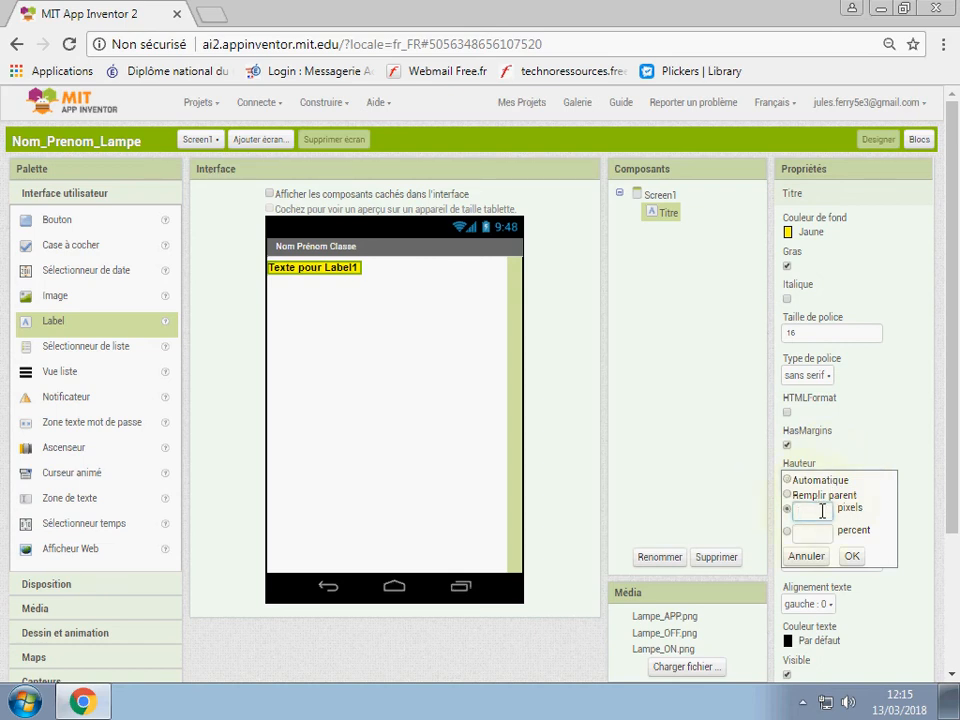
{"action": "left_click", "coordinate": [851, 556]}
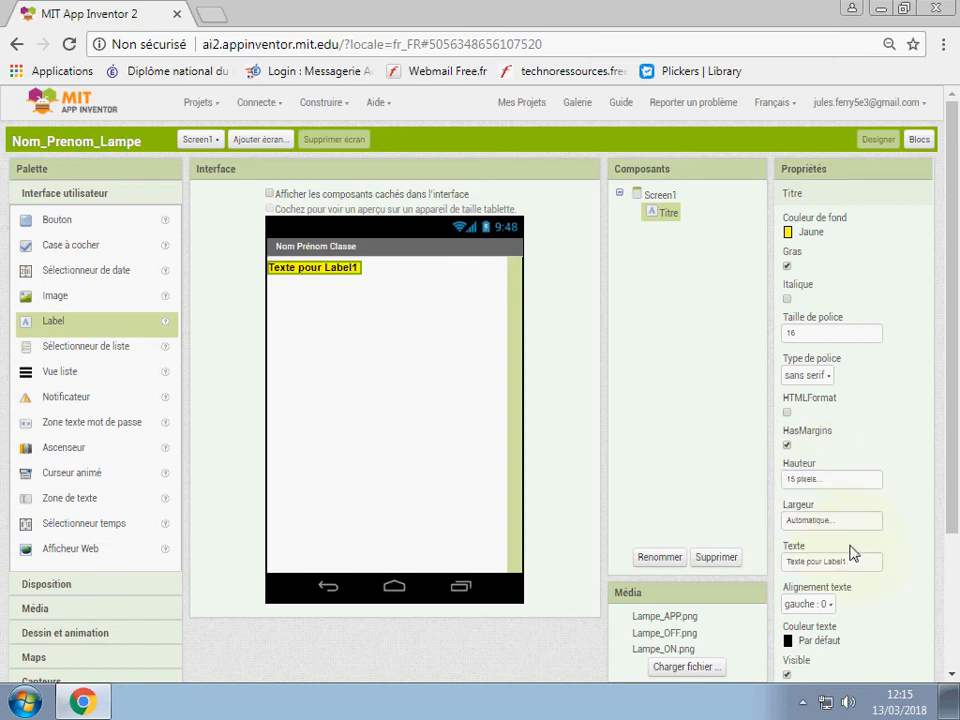
{"action": "left_click", "coordinate": [815, 522]}
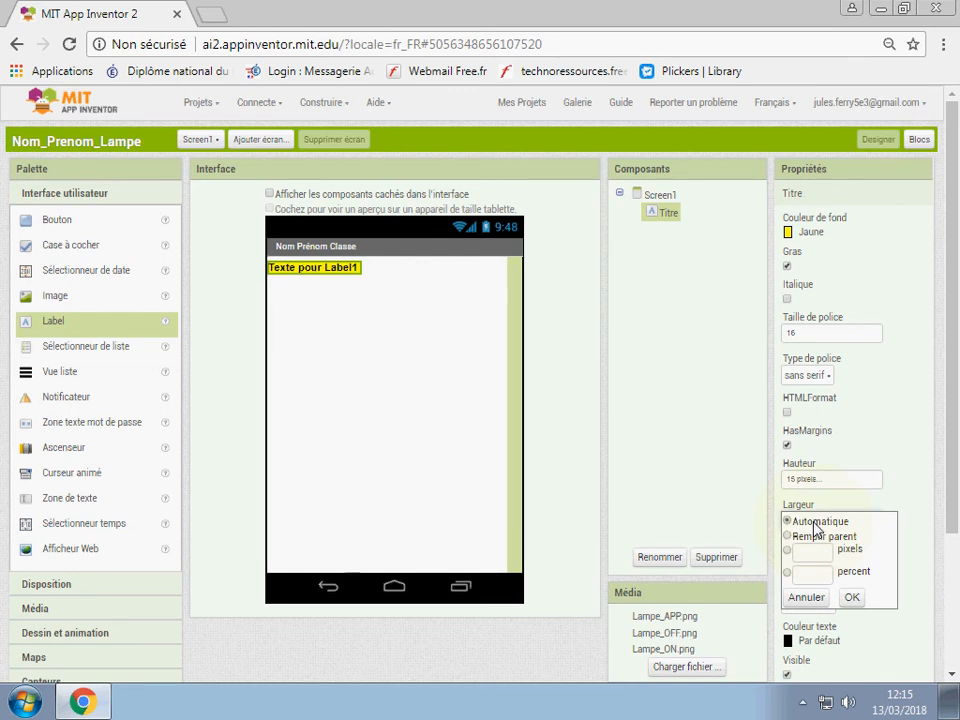
{"action": "left_click", "coordinate": [788, 574]}
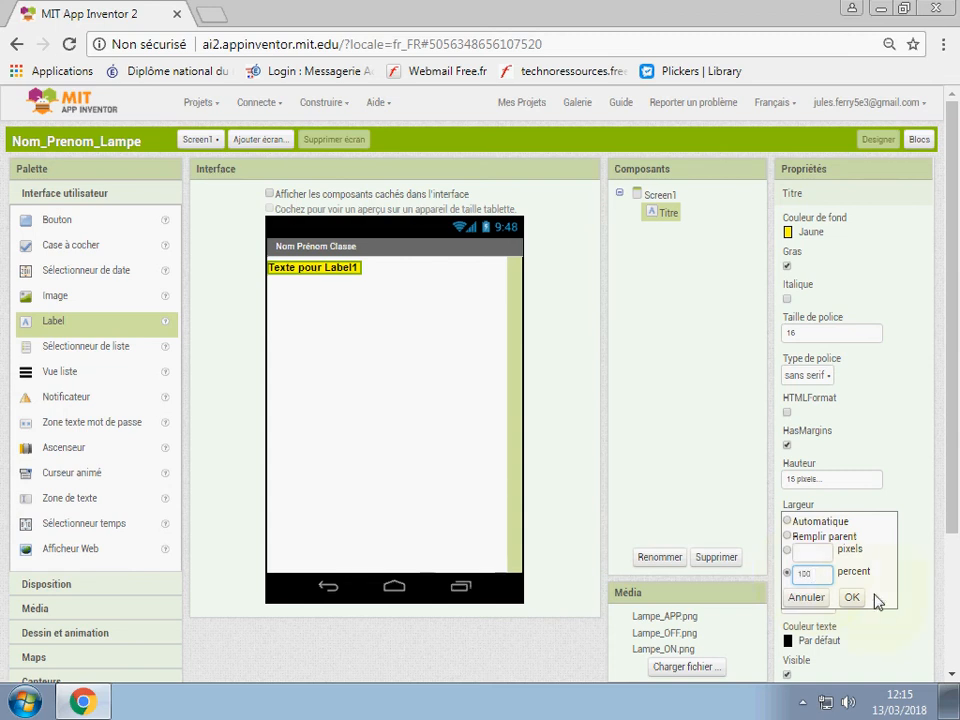
{"action": "left_click", "coordinate": [852, 597]}
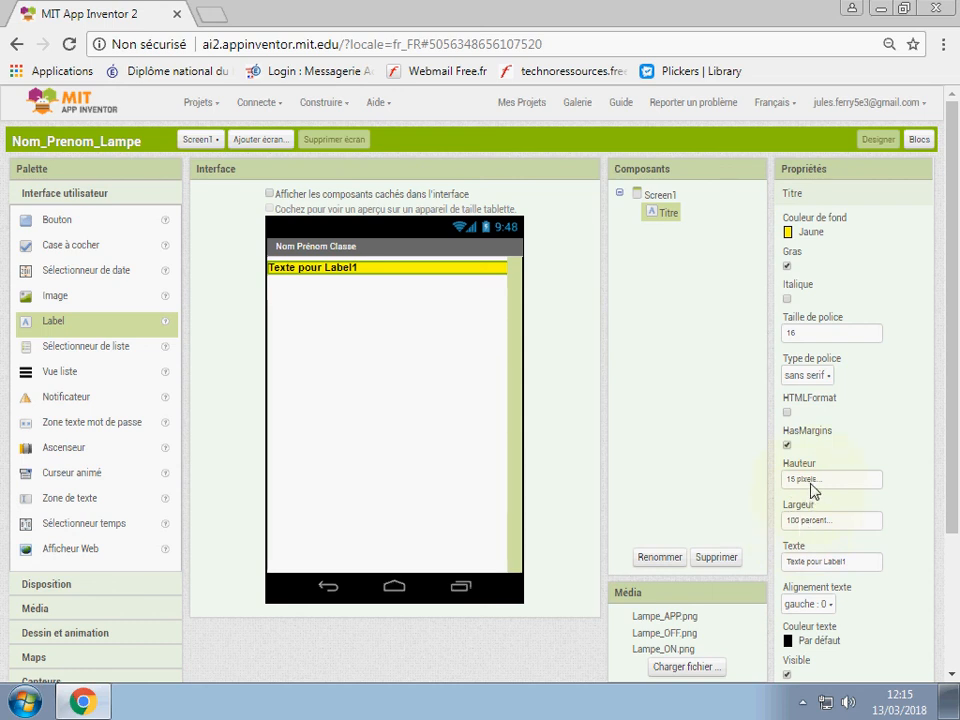
Set the Titre label's text to "ALLUMER/ETEINDRE UNE LAMPE" and its text alignment to centre
{"action": "left_click", "coordinate": [851, 561]}
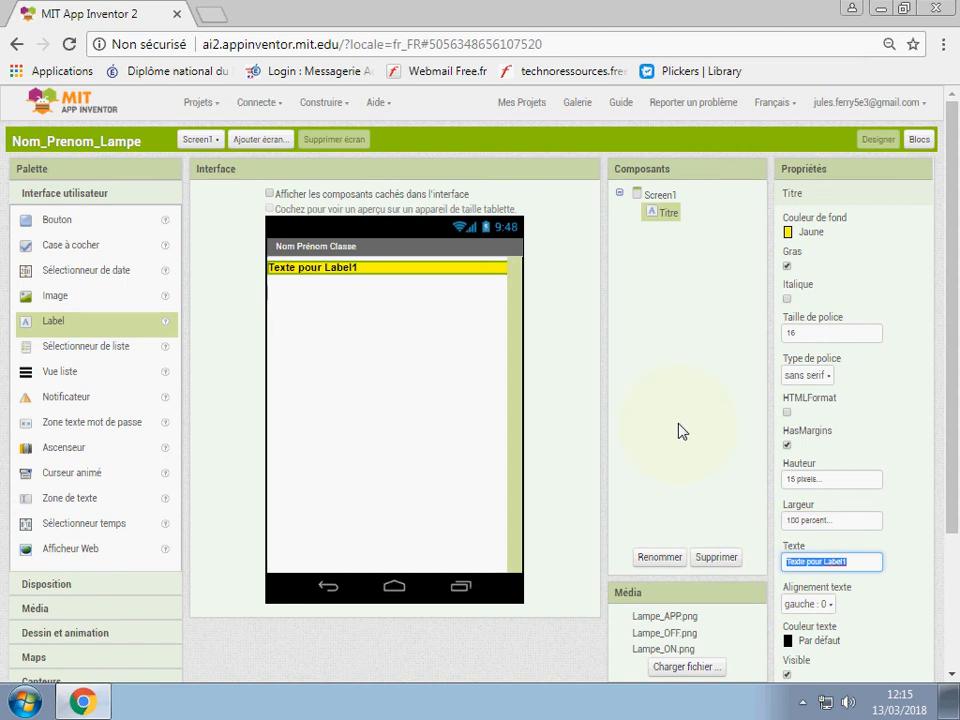
{"action": "type", "text": "A"}
{"action": "type", "text": "LLUM"}
{"action": "type", "text": "ER/ETEINDRE "}
{"action": "type", "text": "UNE"}
{"action": "type", "text": " LAMPE"}
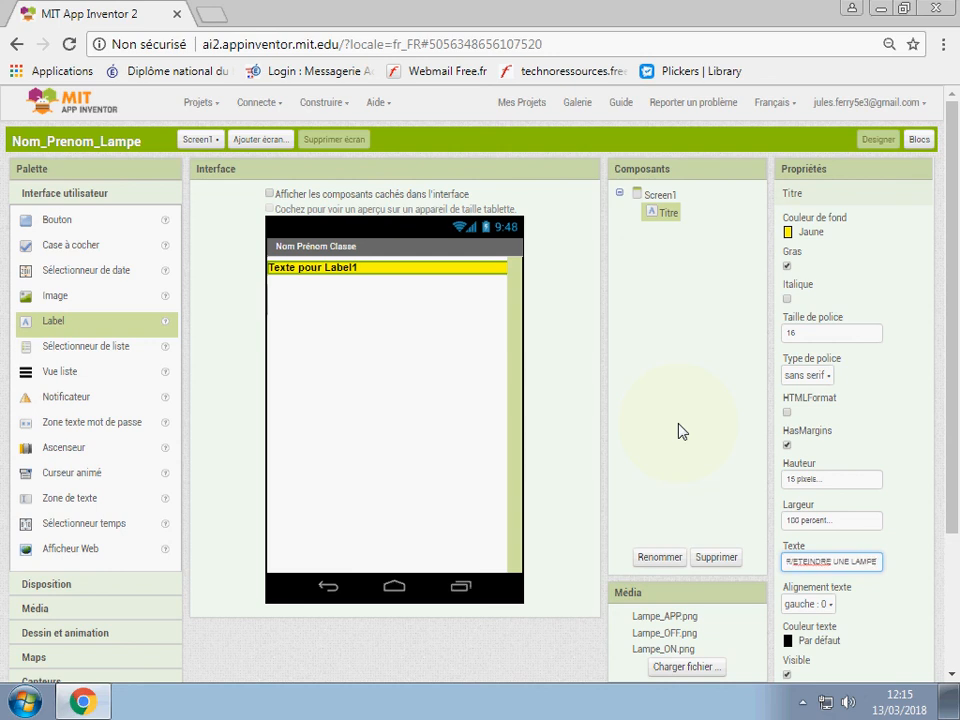
{"action": "left_click", "coordinate": [923, 527]}
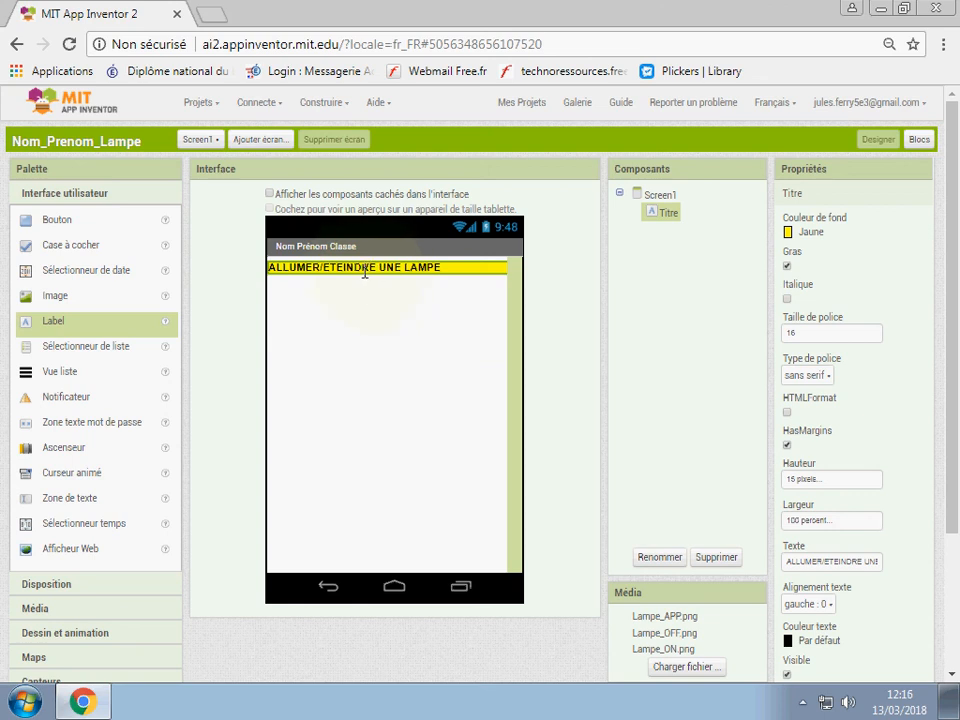
{"action": "left_click", "coordinate": [813, 605]}
{"action": "left_click", "coordinate": [808, 645]}
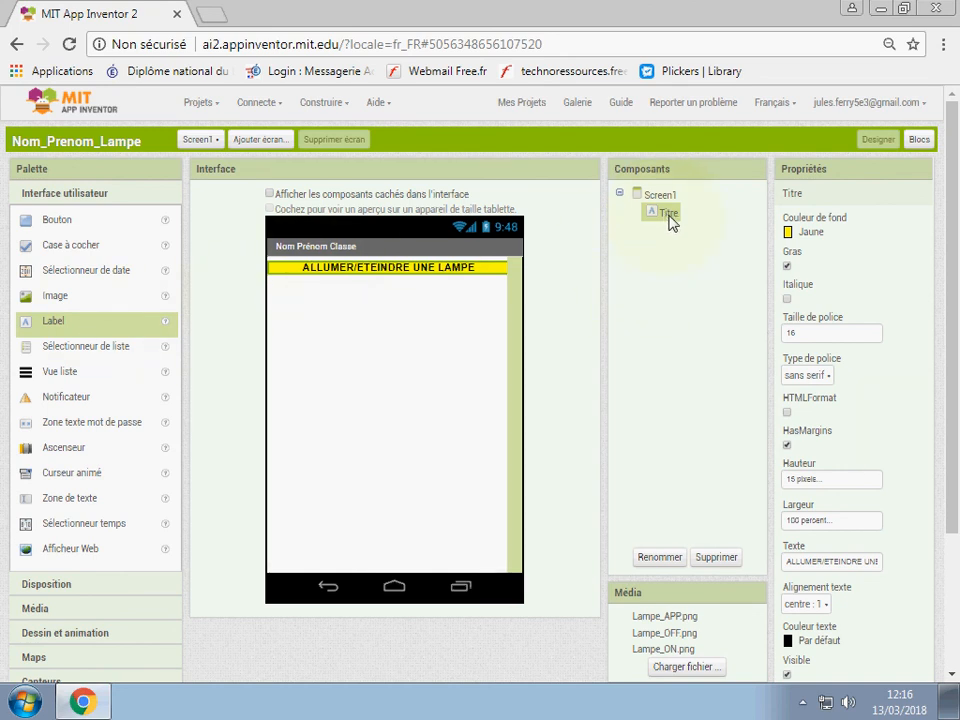
Try Blanc as the text colour of the Titre label
{"action": "left_click_drag", "start_coordinate": [958, 450], "coordinate": [958, 503]}
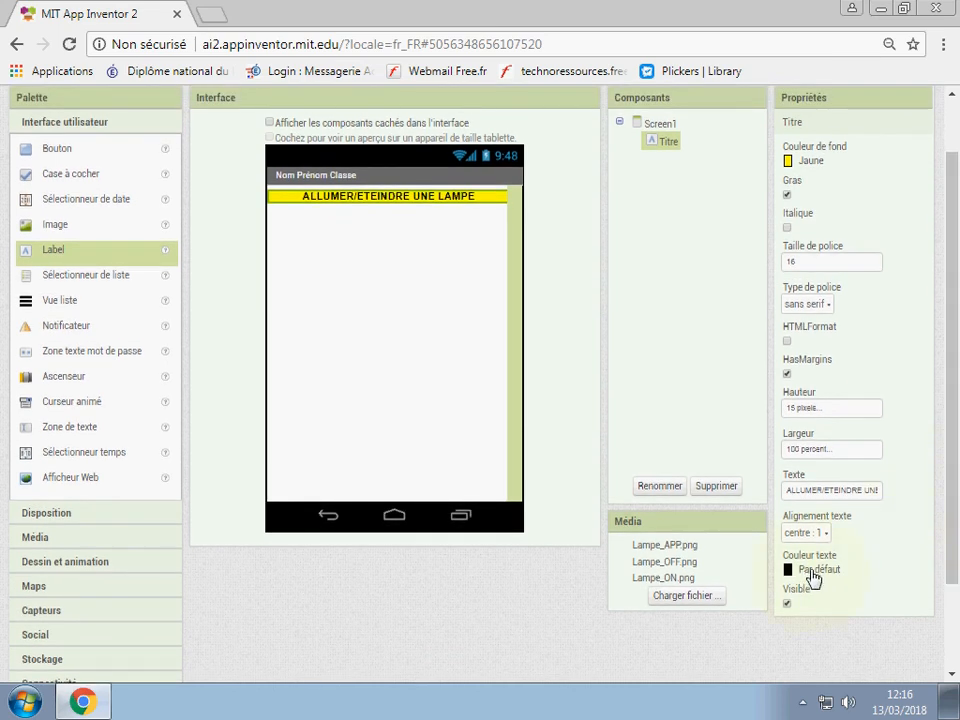
{"action": "left_click", "coordinate": [812, 572]}
{"action": "left_click", "coordinate": [817, 512]}
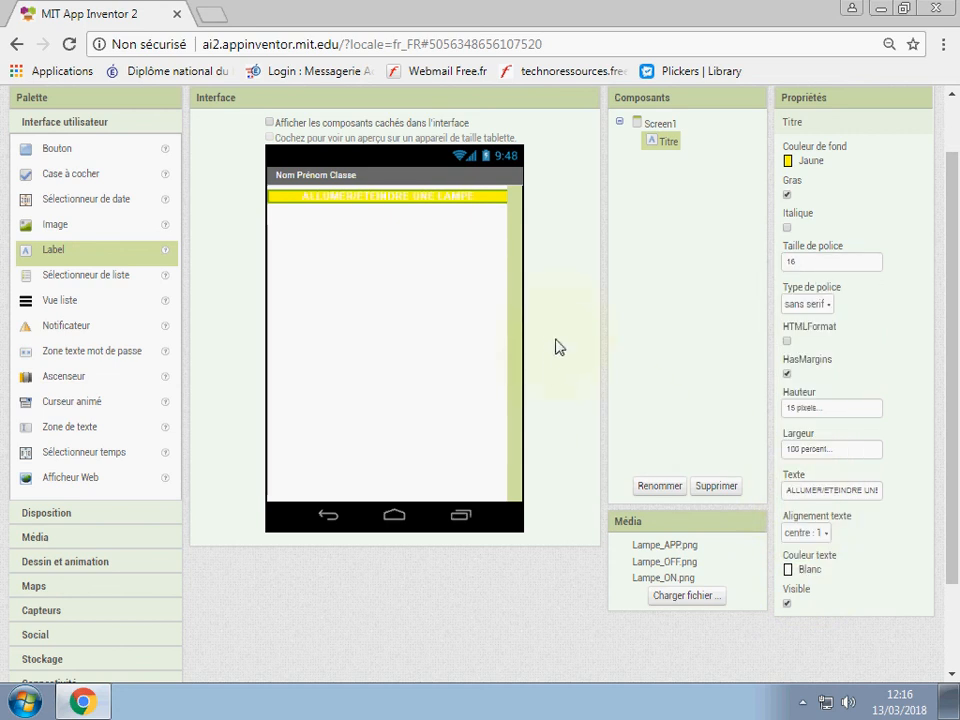
Set the text colour of the Titre label to Gris
{"action": "left_click", "coordinate": [812, 571]}
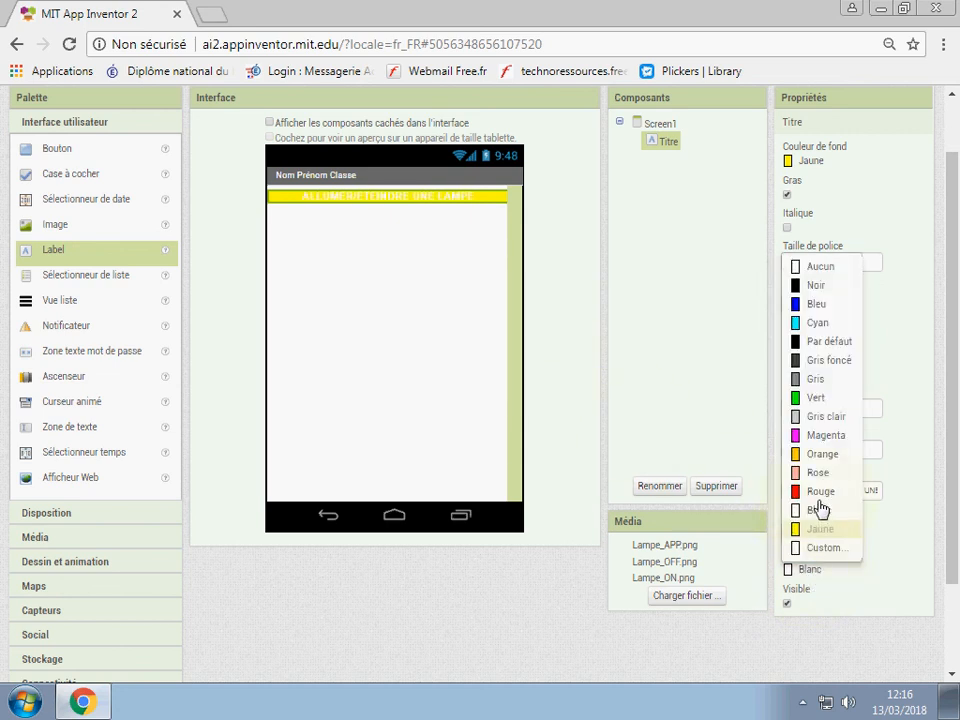
{"action": "left_click", "coordinate": [818, 383]}
{"action": "left_click", "coordinate": [884, 579]}
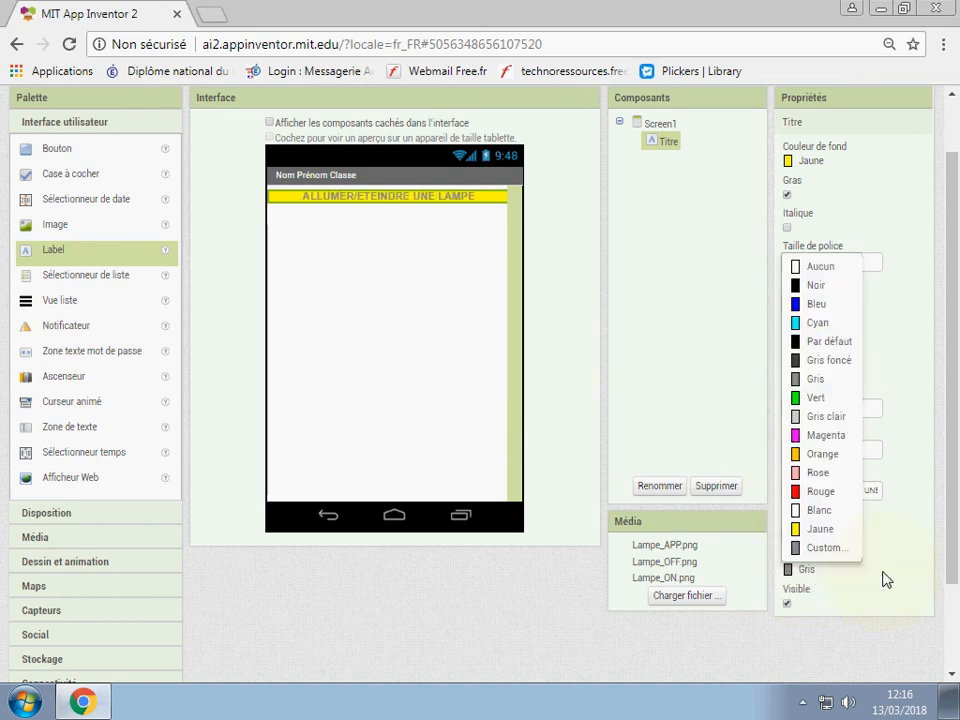
{"action": "left_click", "coordinate": [843, 618]}
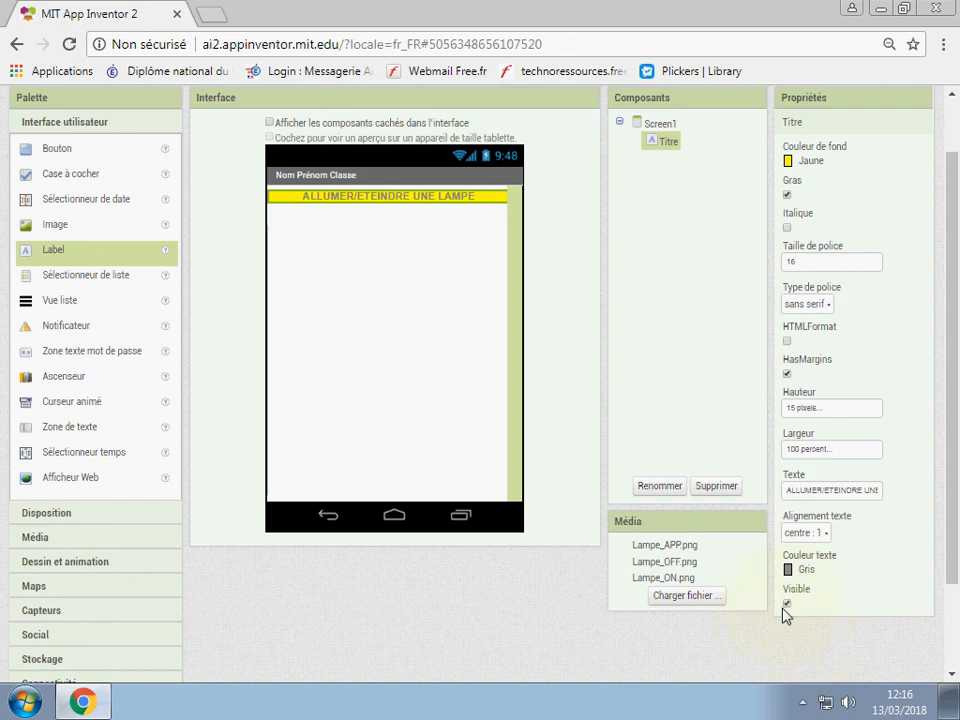
Save the Nom_Prenom_Lampe project
{"action": "scroll", "coordinate": [943, 454], "scroll_direction": "up", "scroll_amount": 2}
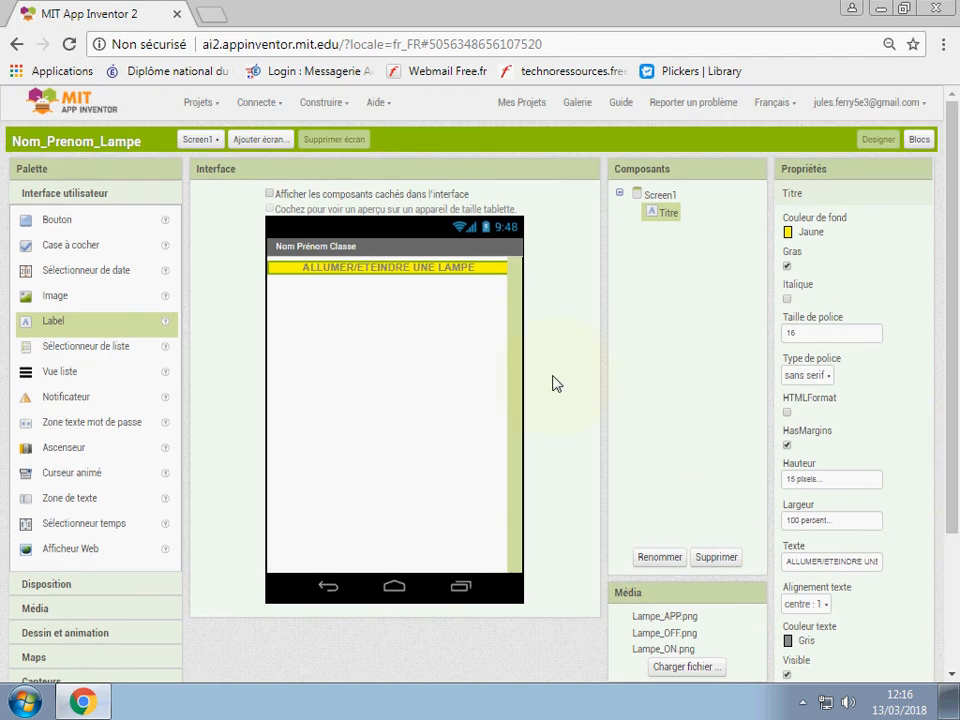
{"action": "left_click", "coordinate": [205, 103]}
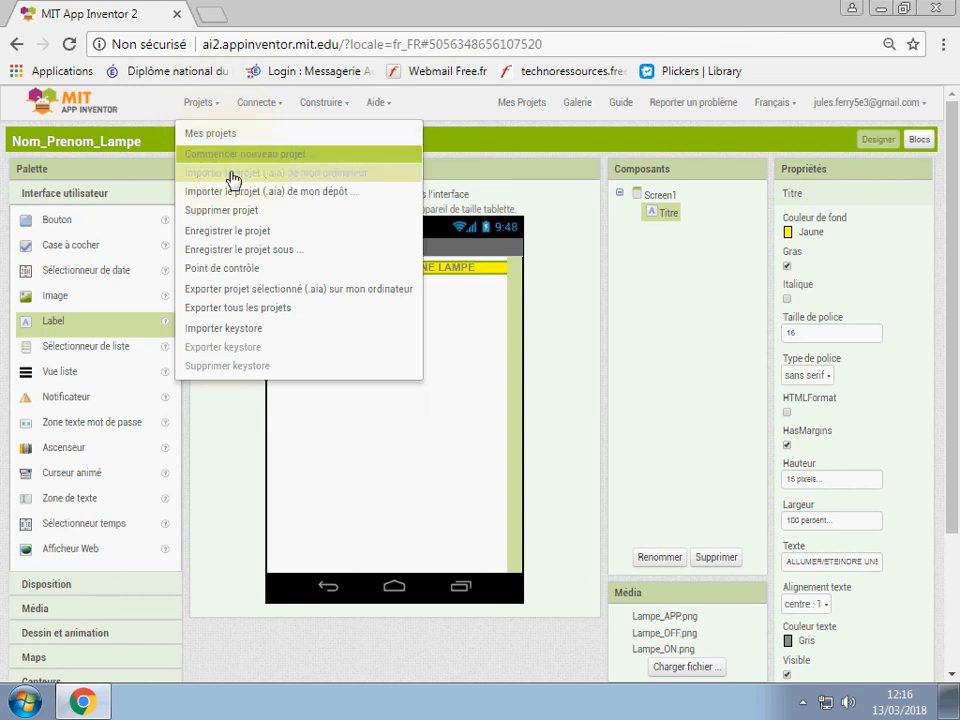
{"action": "left_click", "coordinate": [245, 231]}
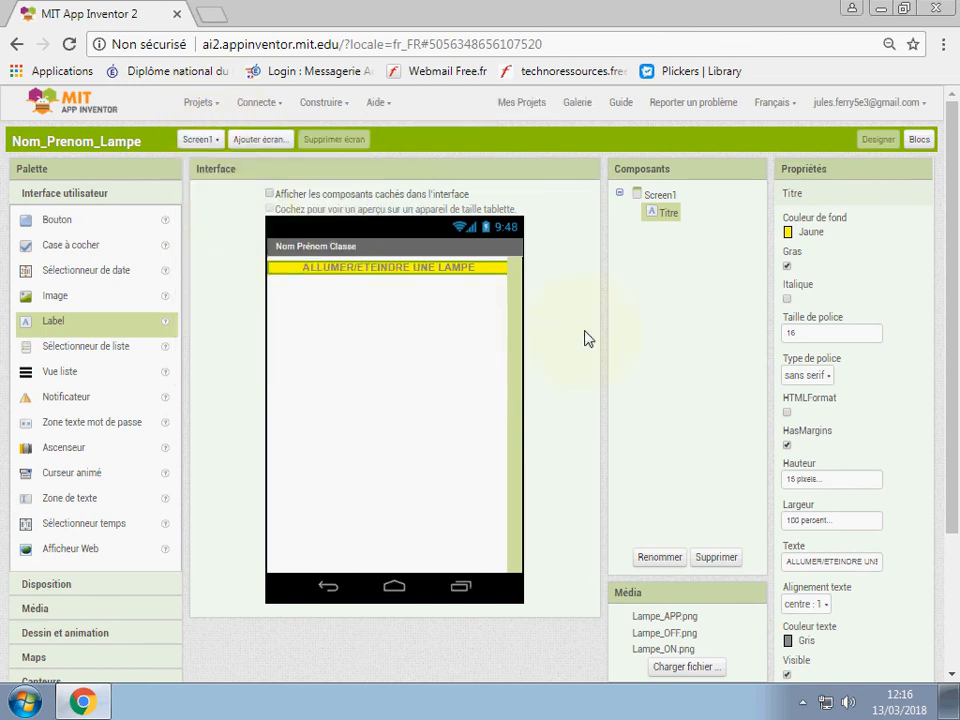